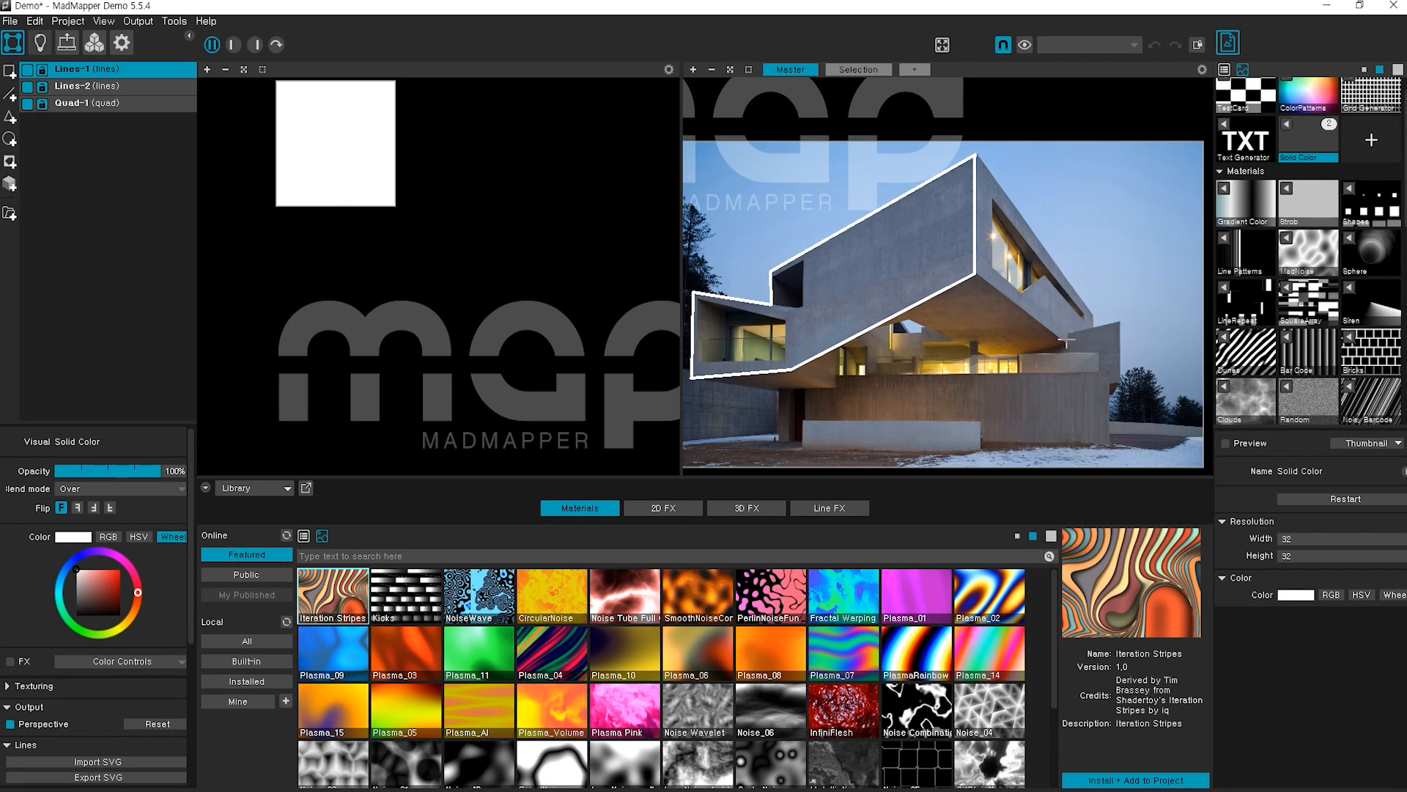
Step: Trace the upper volume's right-hand facade with a closed line, following its lower edge, the small notch and the sloping roof edge
left_click(978, 274)
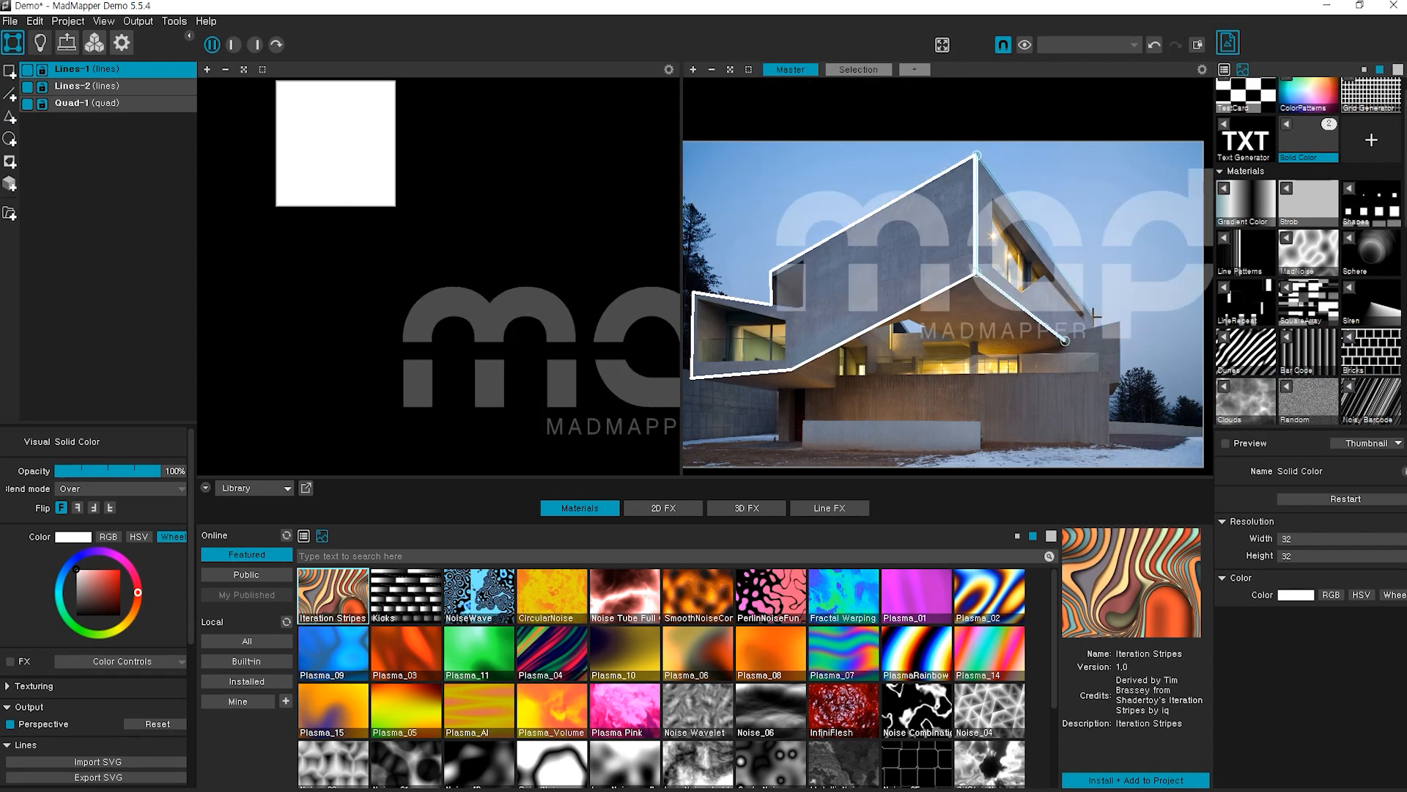
left_click(1093, 316)
left_click(1093, 327)
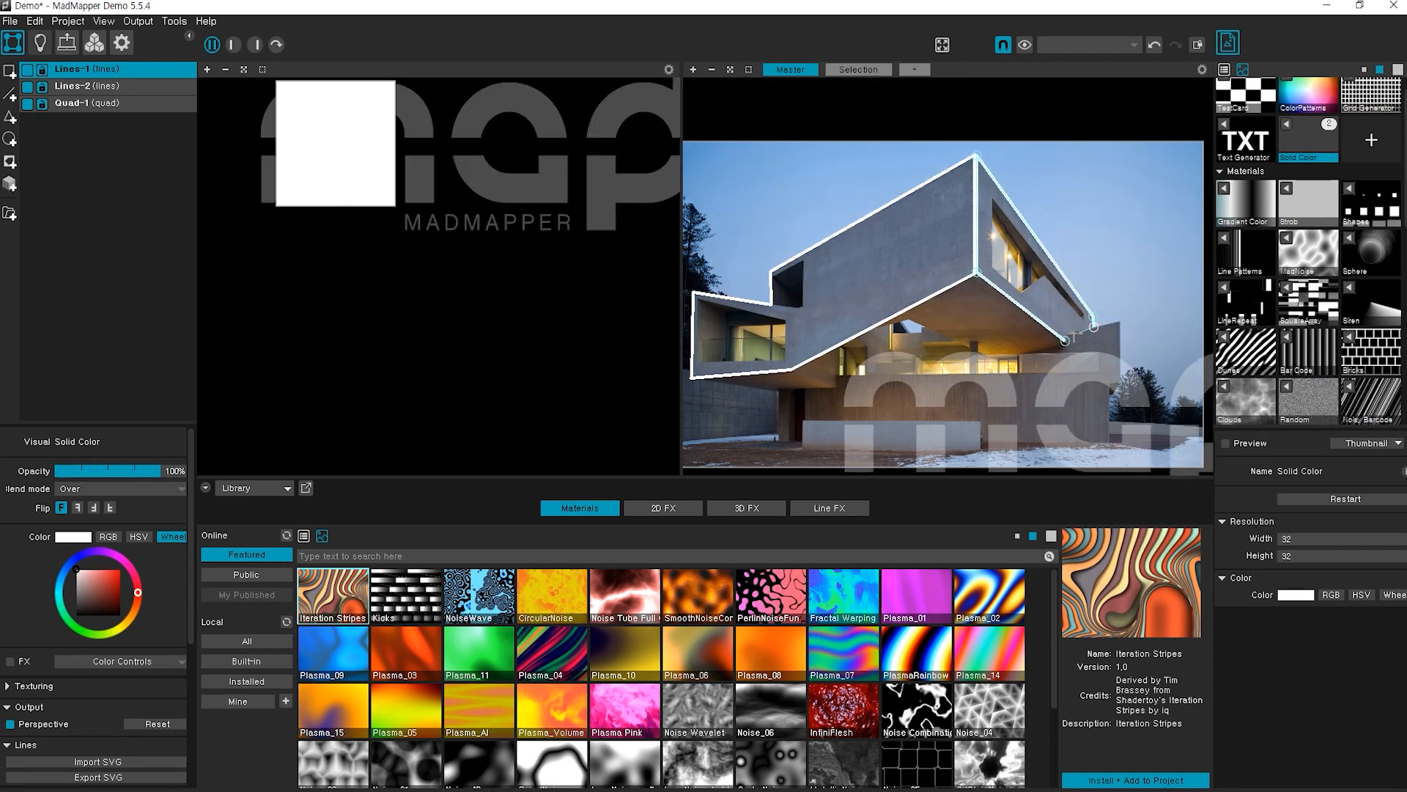
scroll(1092, 330, "up", 5)
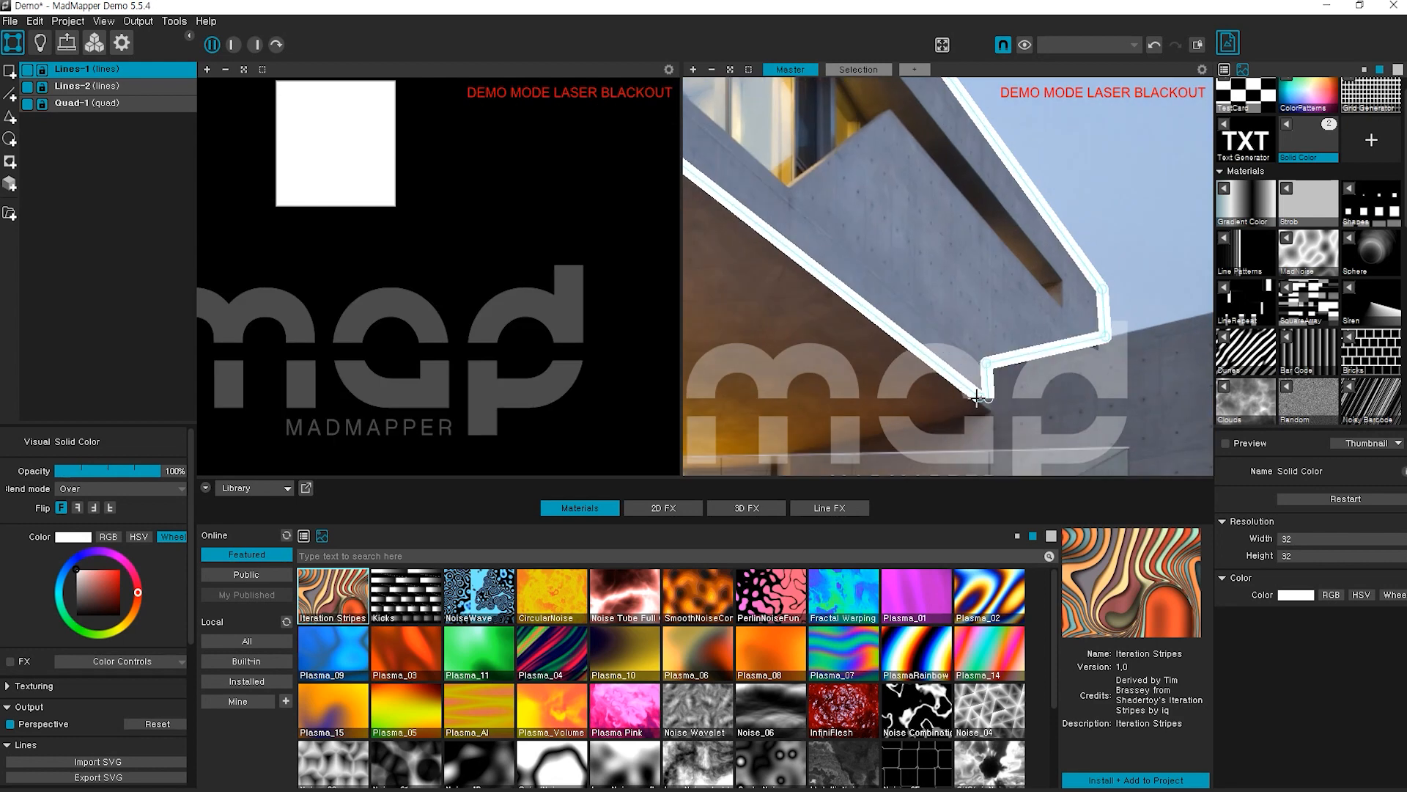
left_click(976, 397)
key("Escape")
scroll(1094, 300, "down", 6)
scroll(1125, 328, "up", 2)
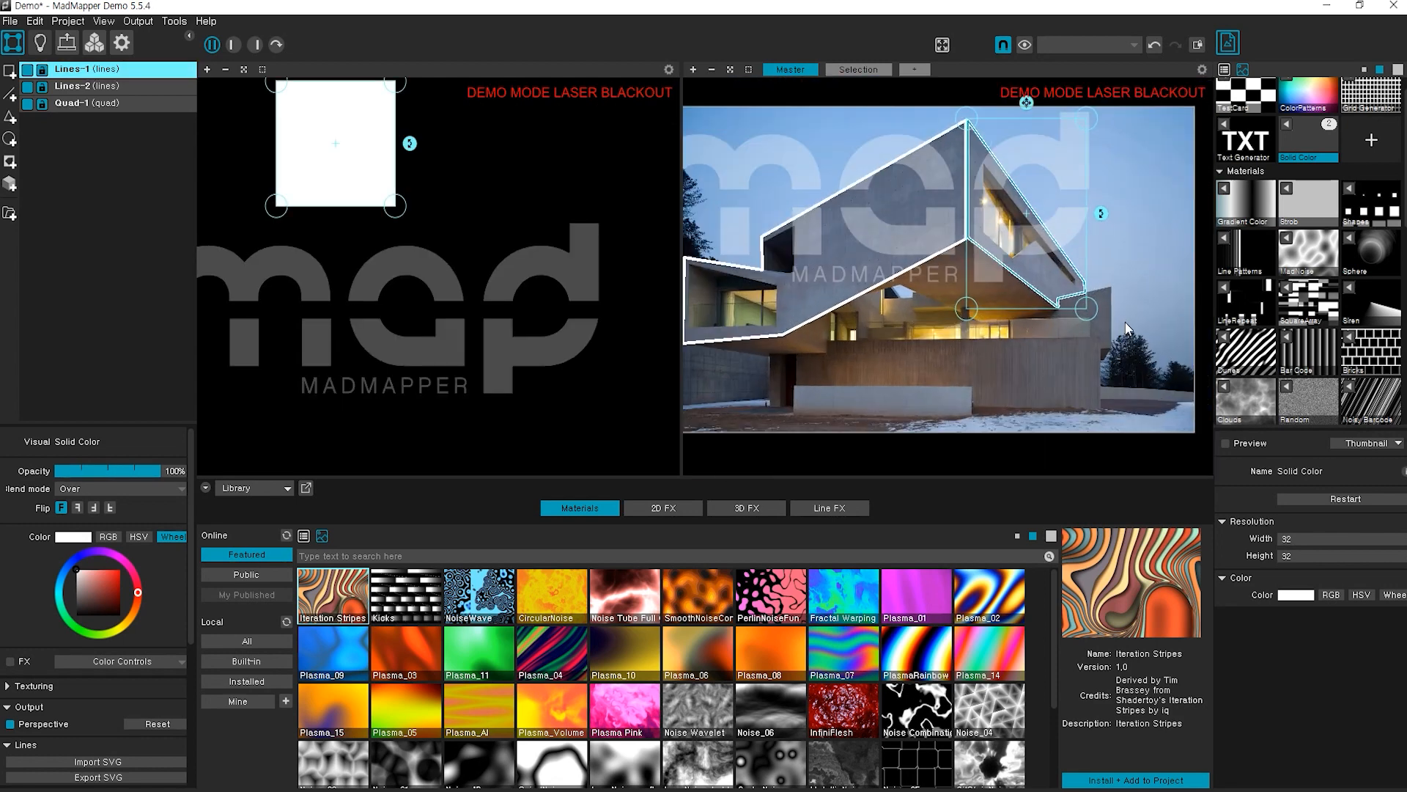
Step: Draw a new line surface around the lower timber wall, following the narrow doorway pillar and the top of the low front wall
left_click(10, 93)
scroll(846, 378, "up", 2)
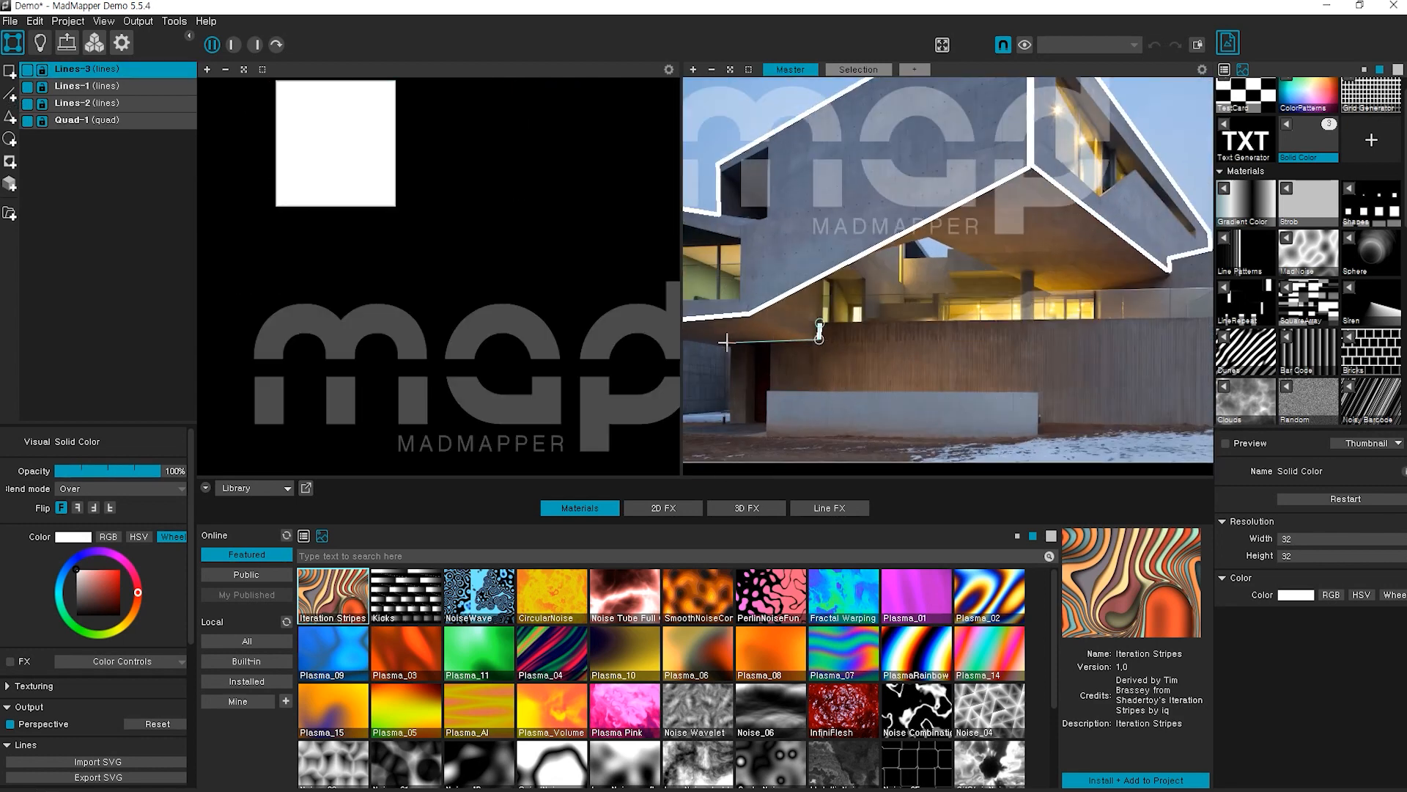
left_click(730, 424)
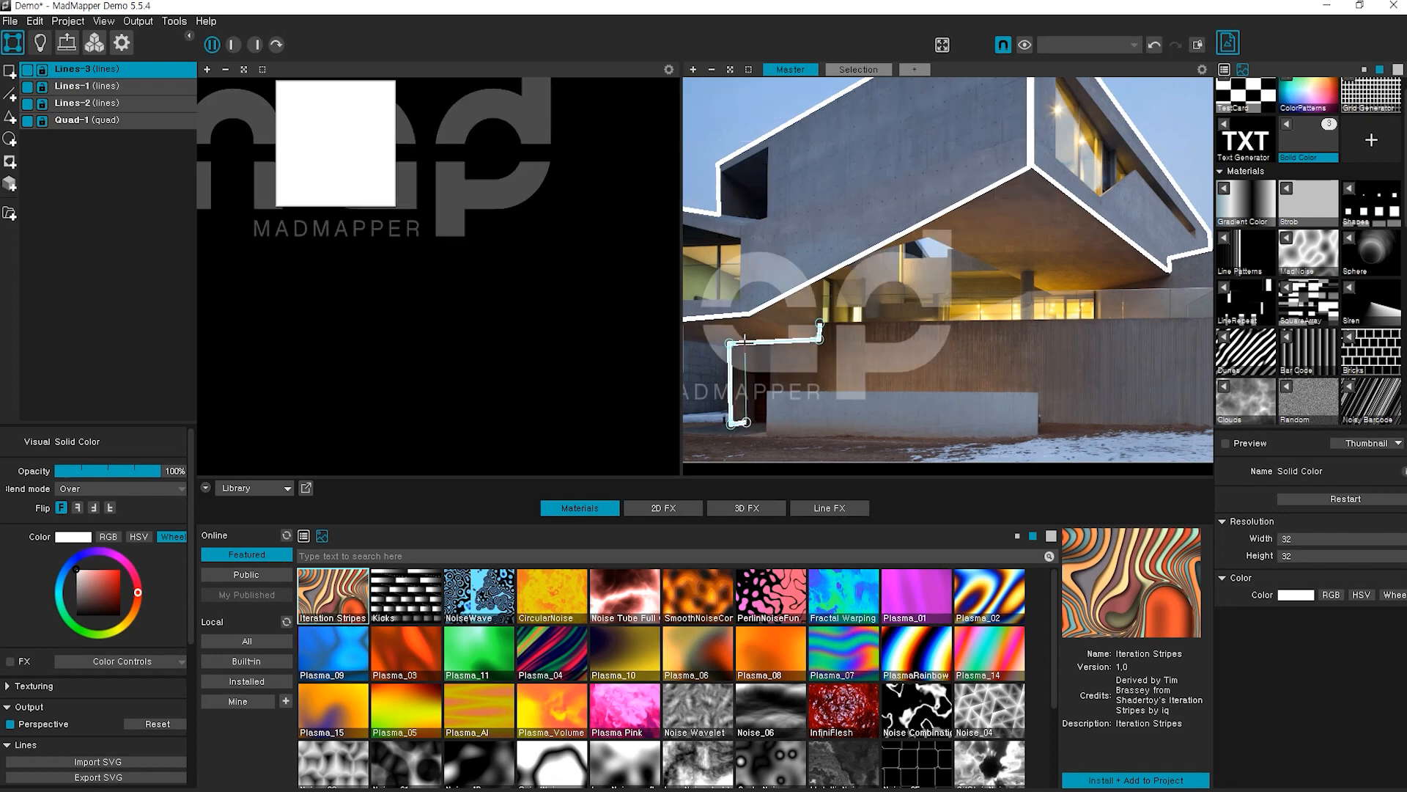
left_click(773, 342)
left_click(1034, 390)
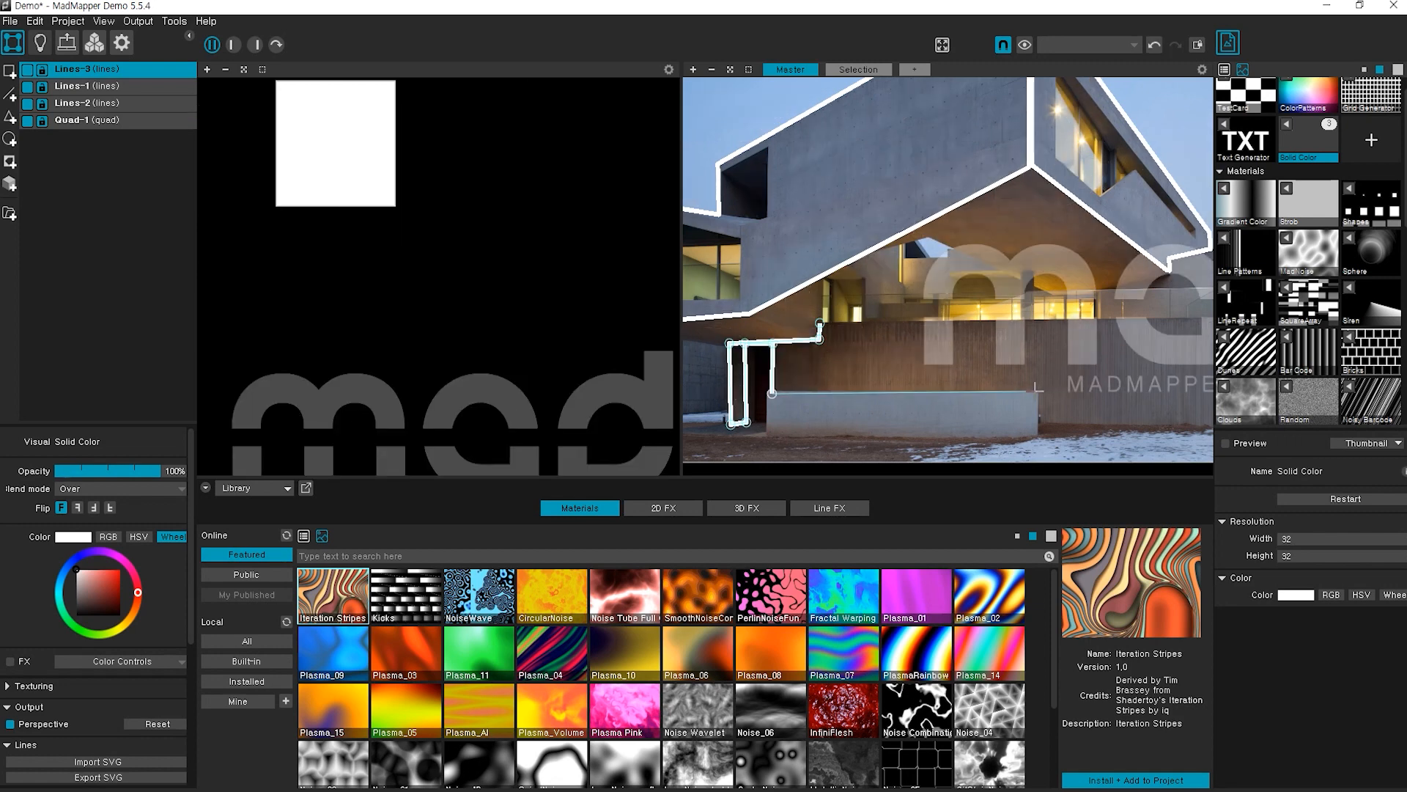
left_click(1035, 419)
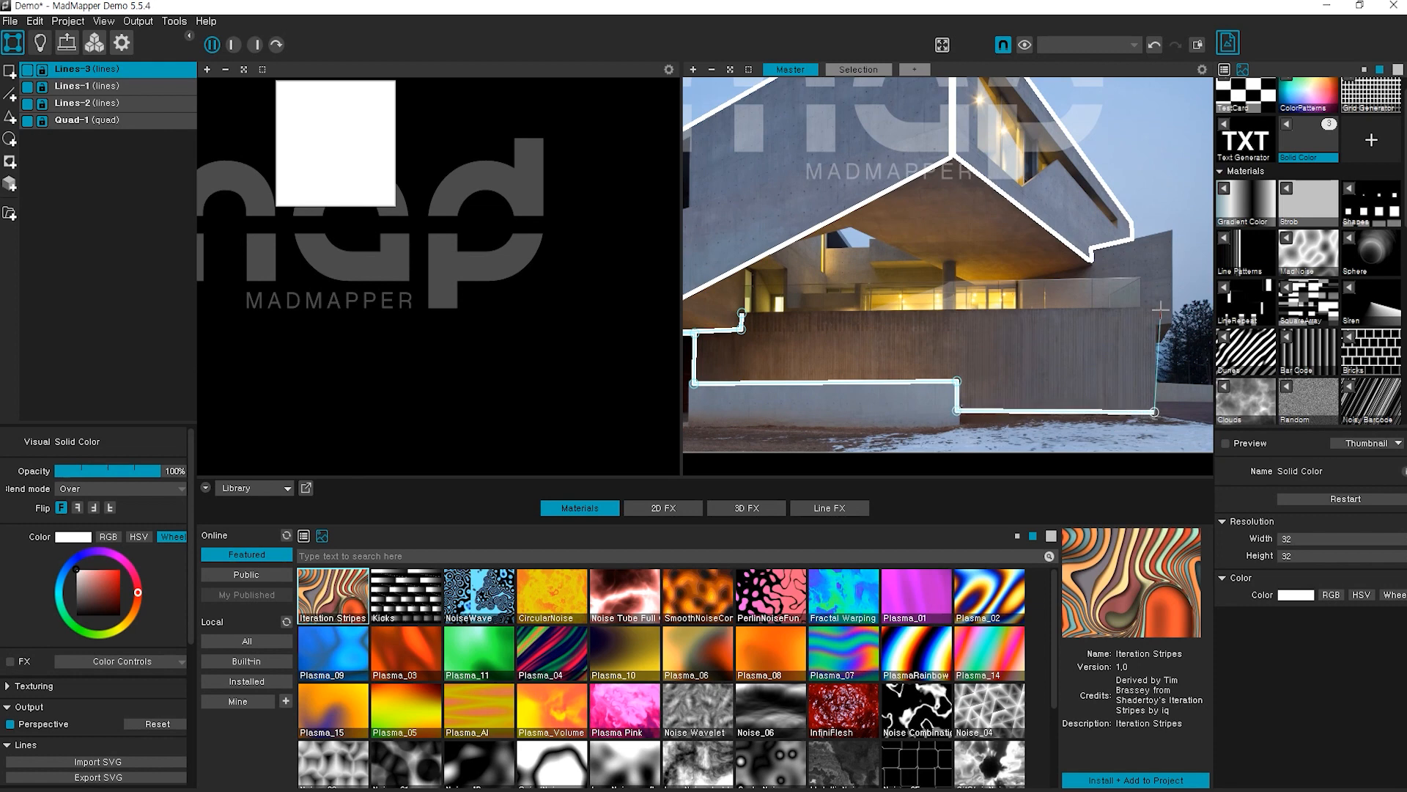
left_click(1152, 307)
key("Escape")
Step: Draw a new line surface around the concrete block behind the upper volume's right end, including its terrace edge
left_click_drag(1064, 233, 922, 249)
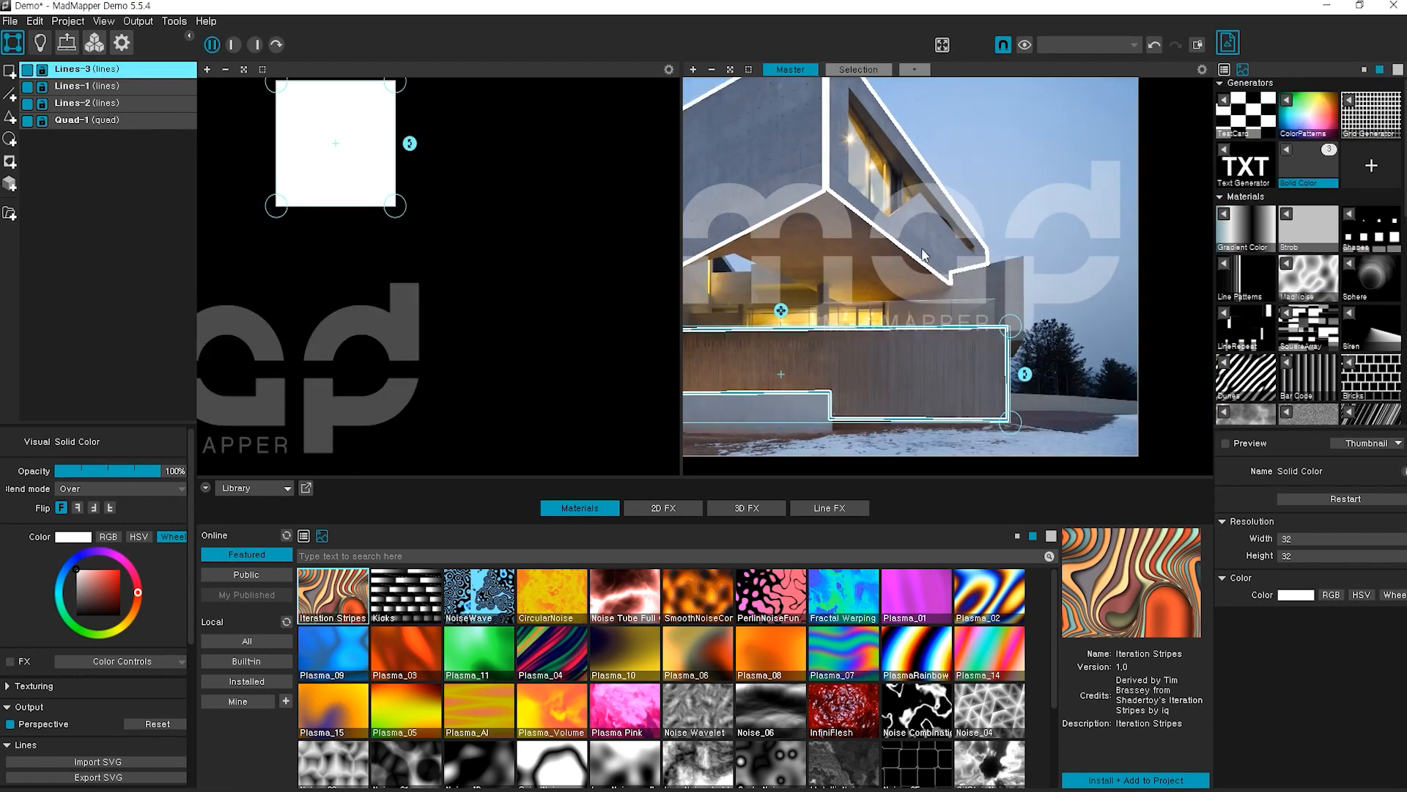
left_click(9, 96)
scroll(1025, 232, "up", 3)
left_click(918, 257)
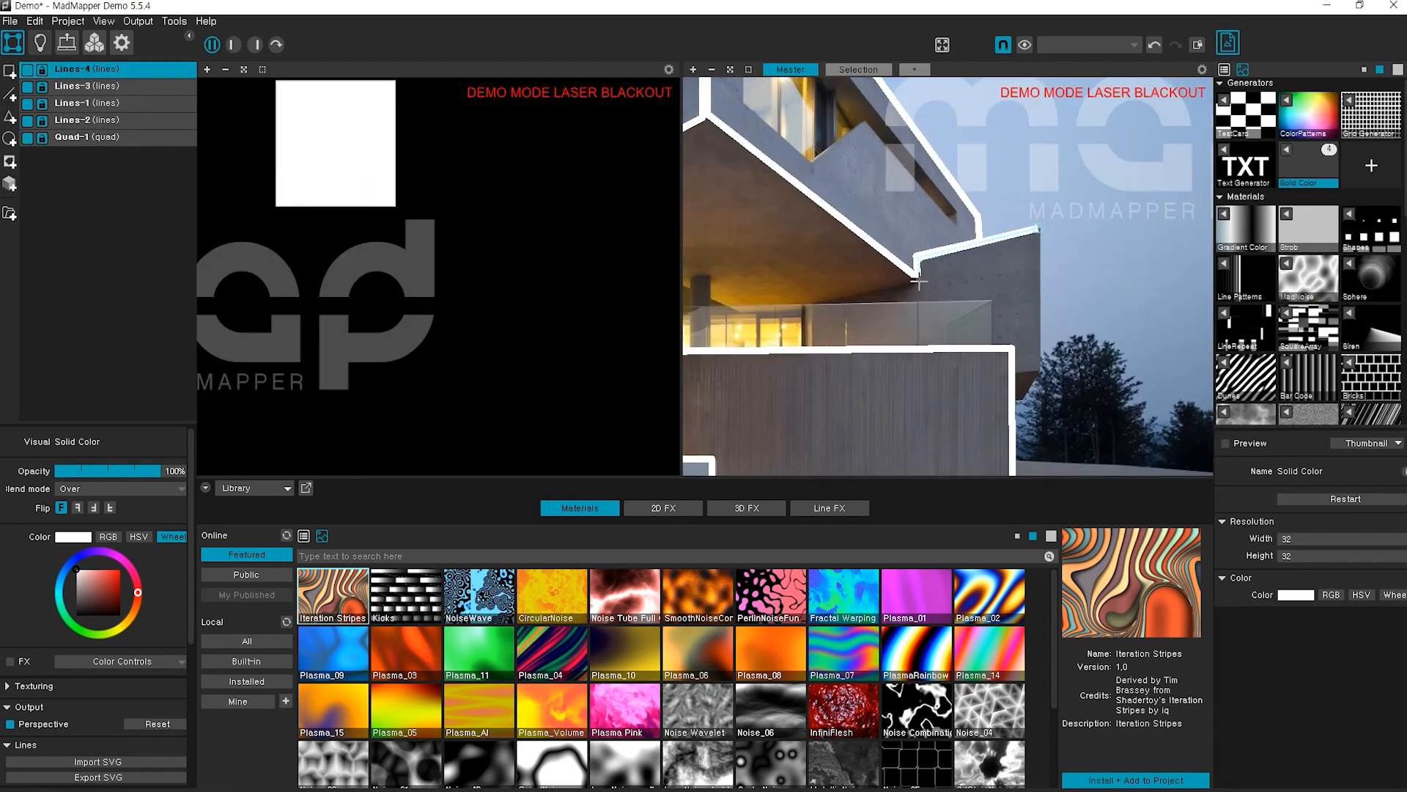
left_click(807, 300)
left_click(1018, 343)
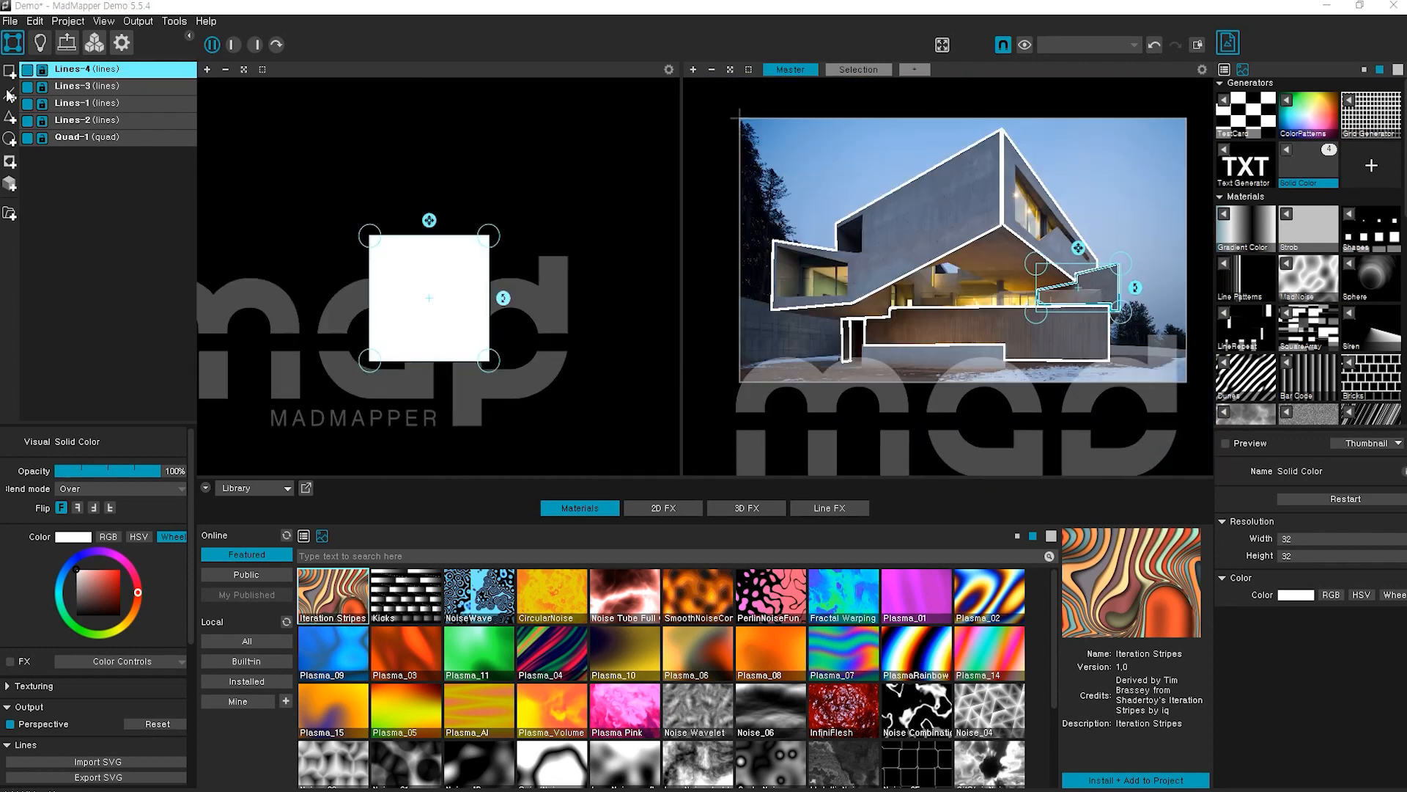
Step: Draw a closed line surface around the large window opening at the building's left end
left_click(767, 254)
left_click(768, 401)
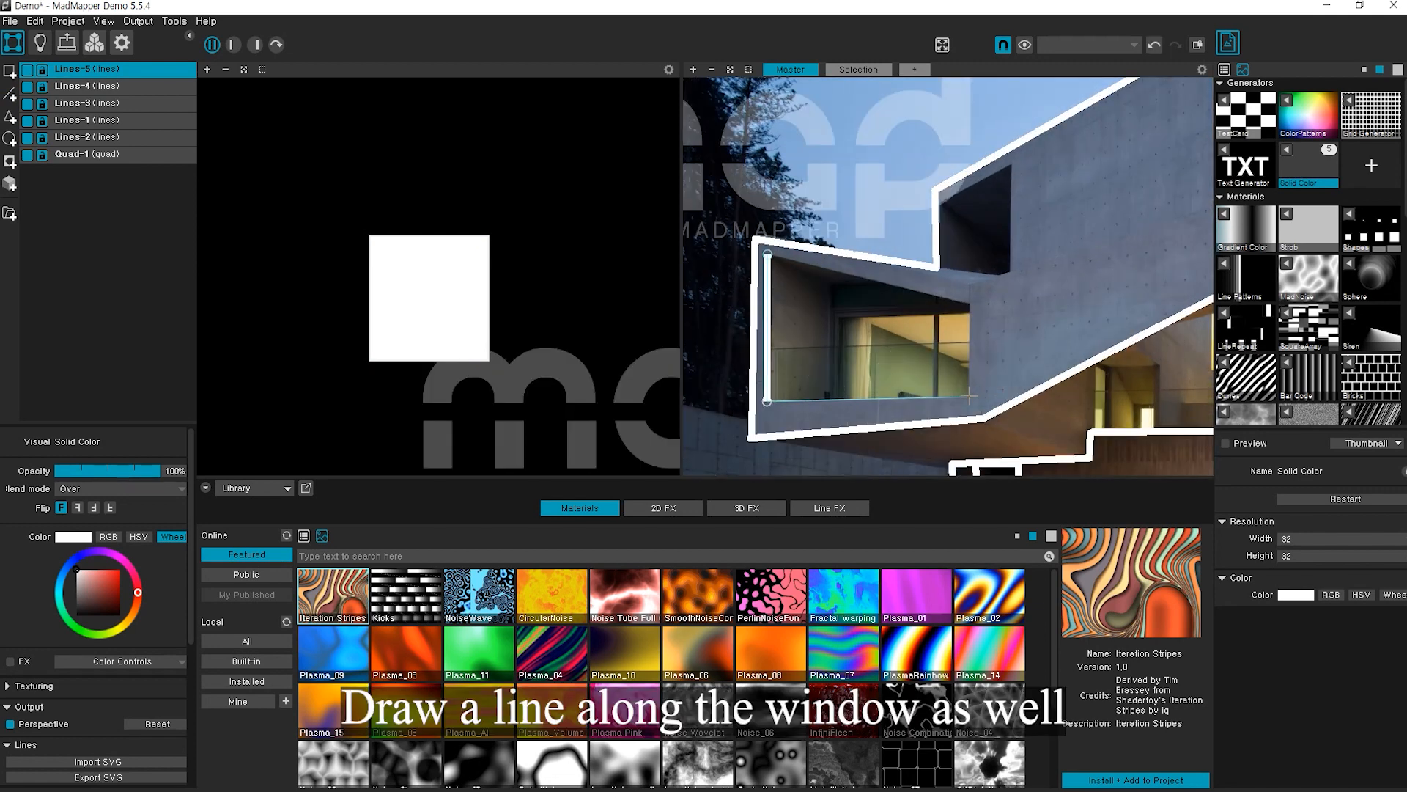
left_click(767, 254)
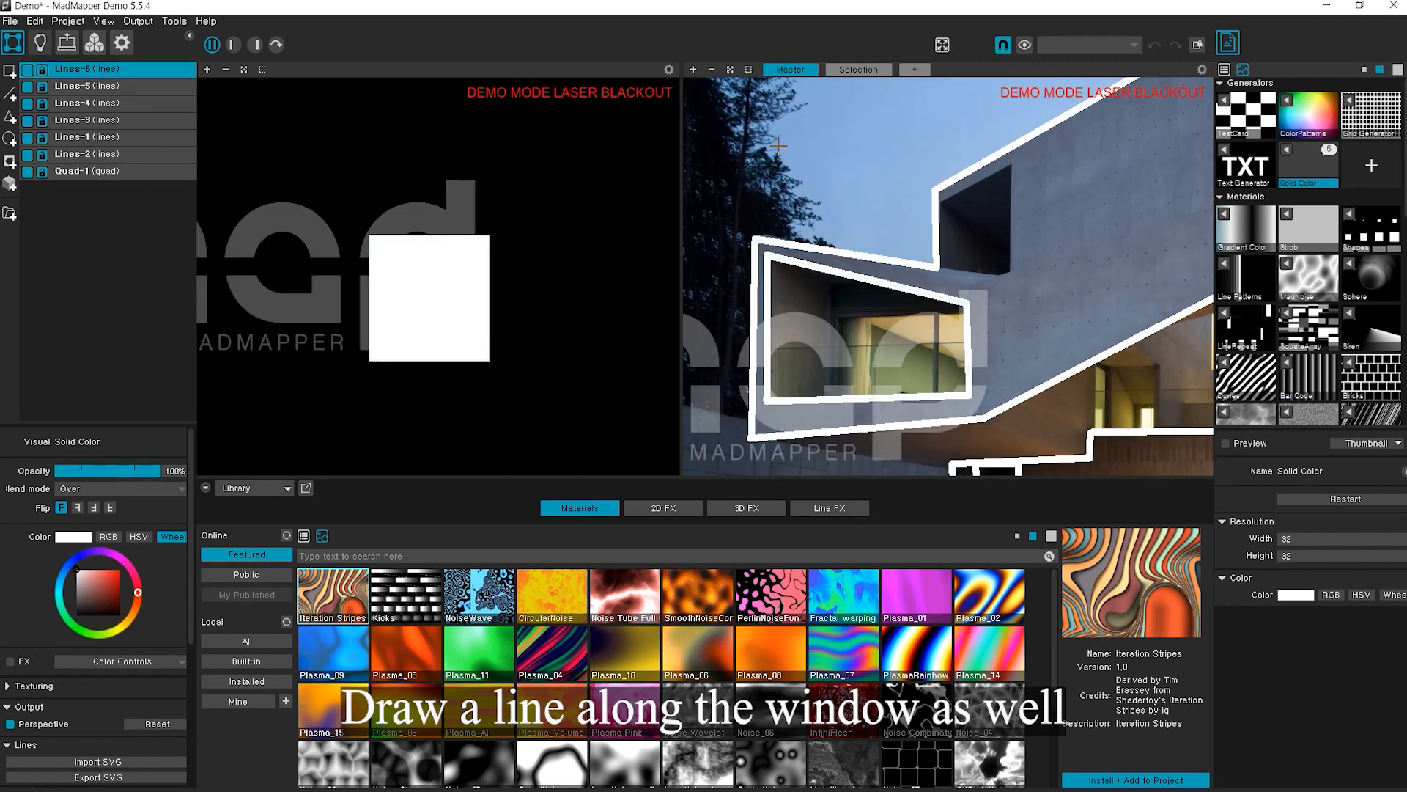
Step: Draw a closed line surface around the dark recessed opening above the left window
left_click(944, 269)
left_click(1012, 272)
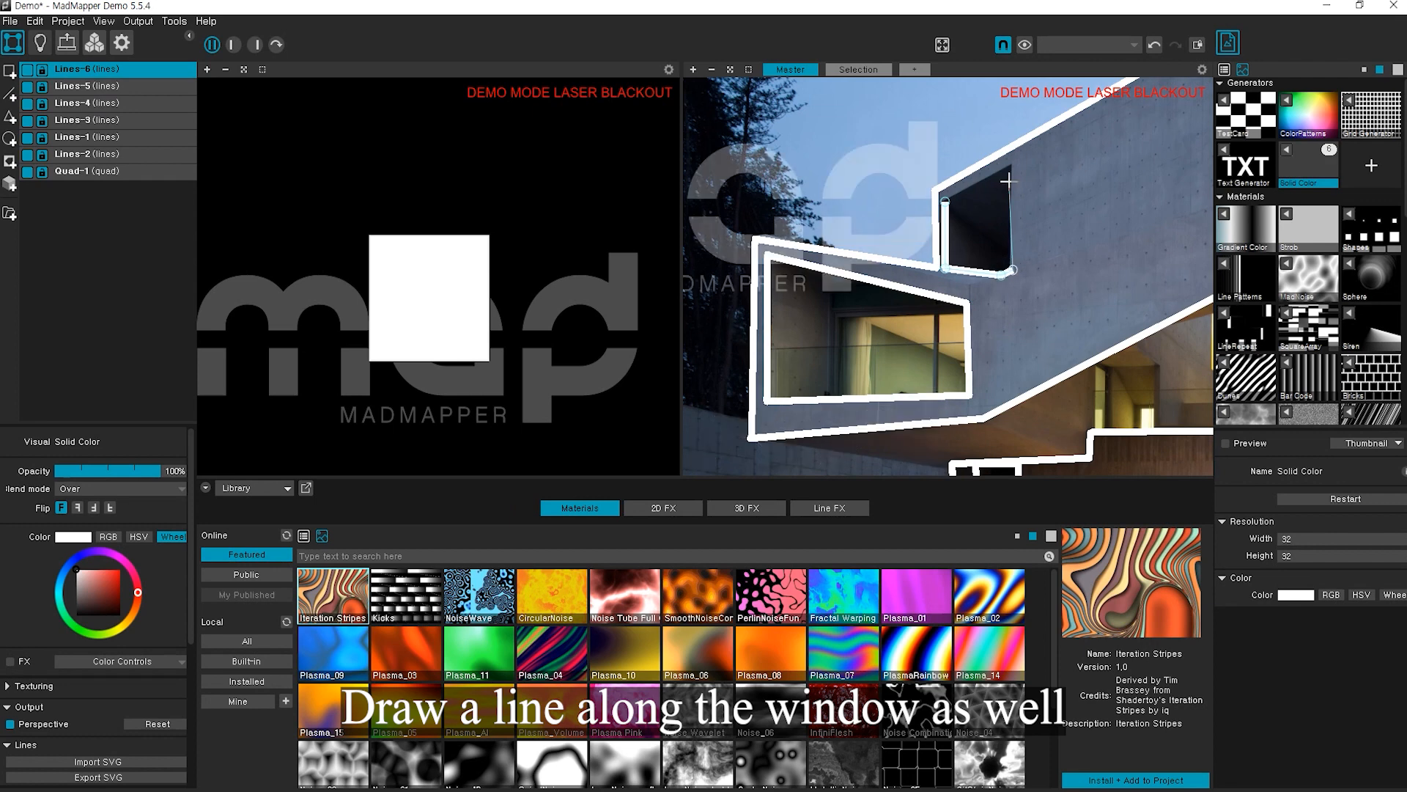
left_click(1012, 167)
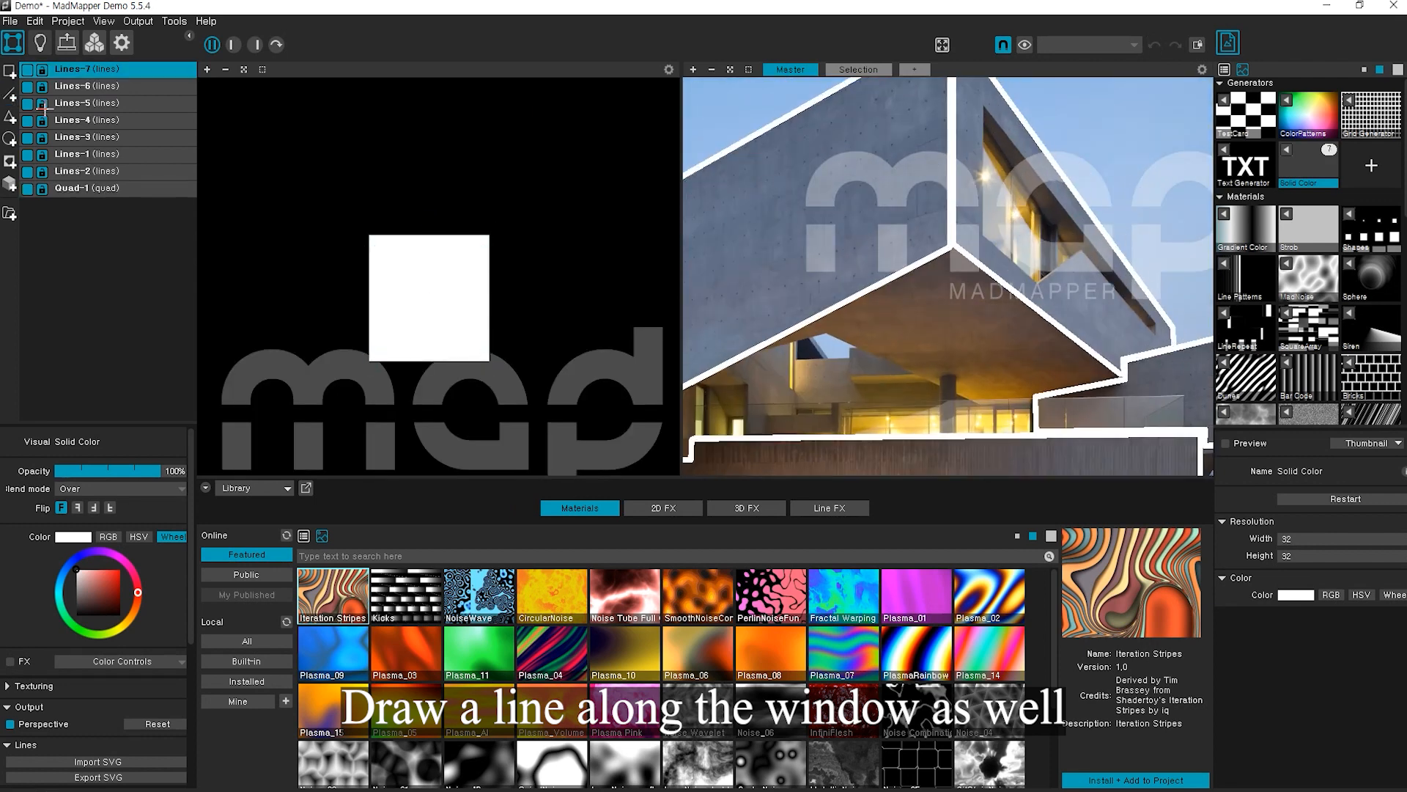
Step: Draw a closed line surface around the long window on the right-hand facade, following its stepped lower edge
left_click(9, 94)
scroll(1052, 210, "down", 3)
scroll(1053, 210, "up", 6)
left_click(946, 196)
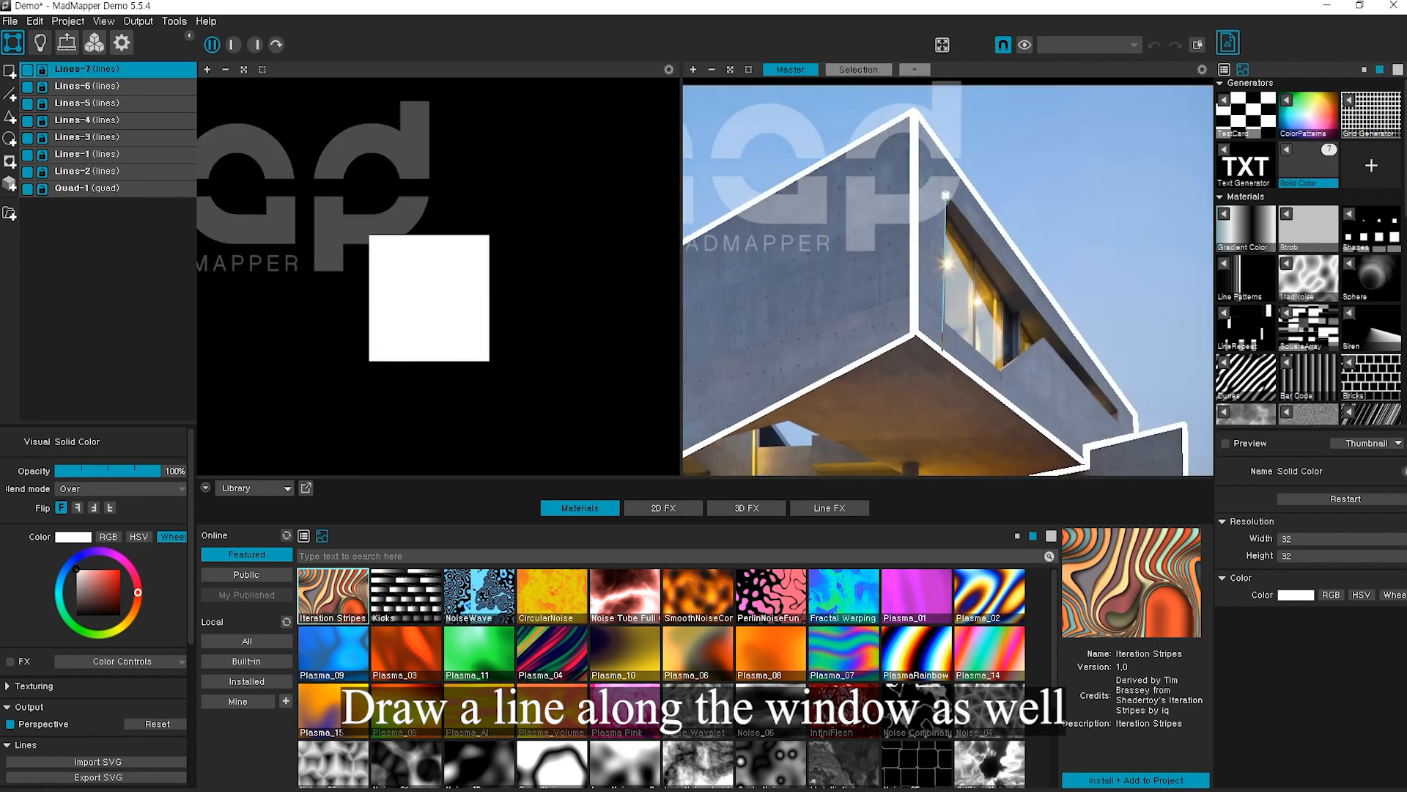
left_click(945, 327)
left_click(1044, 340)
left_click(1120, 427)
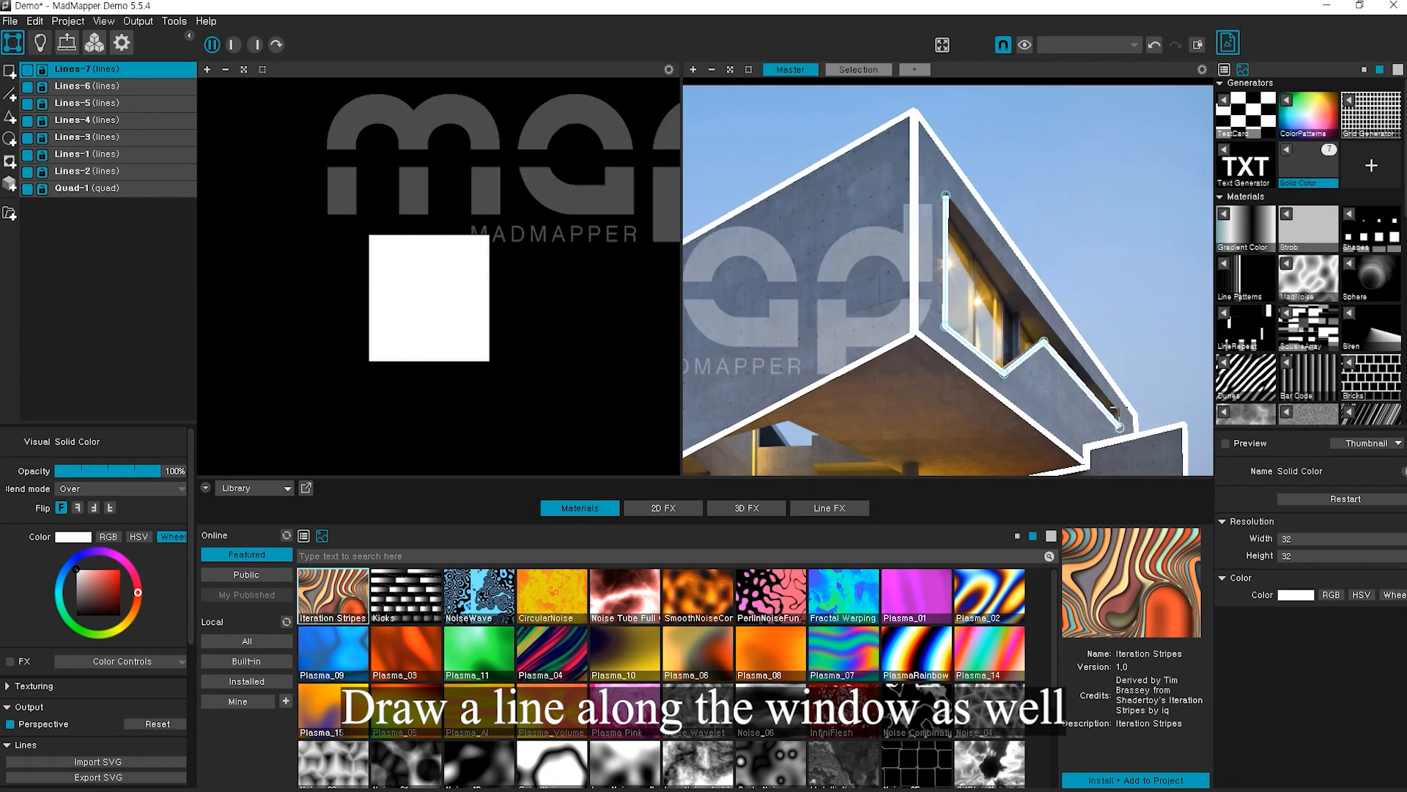
left_click(946, 194)
scroll(1125, 306, "down", 5)
key("Escape")
Step: Draw a closed rectangular line surface around the low concrete wall in front of the building
scroll(1024, 447, "up", 5)
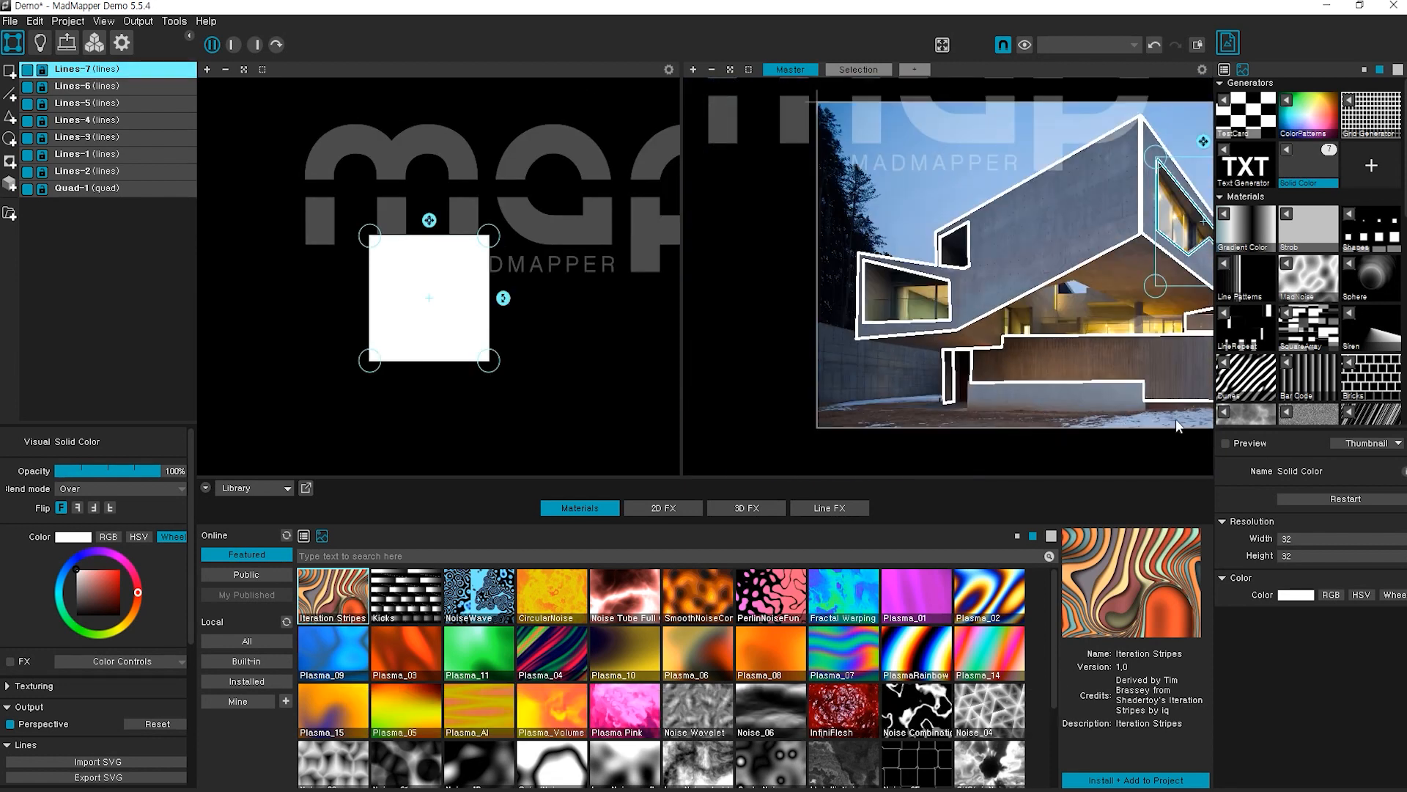
left_click(10, 94)
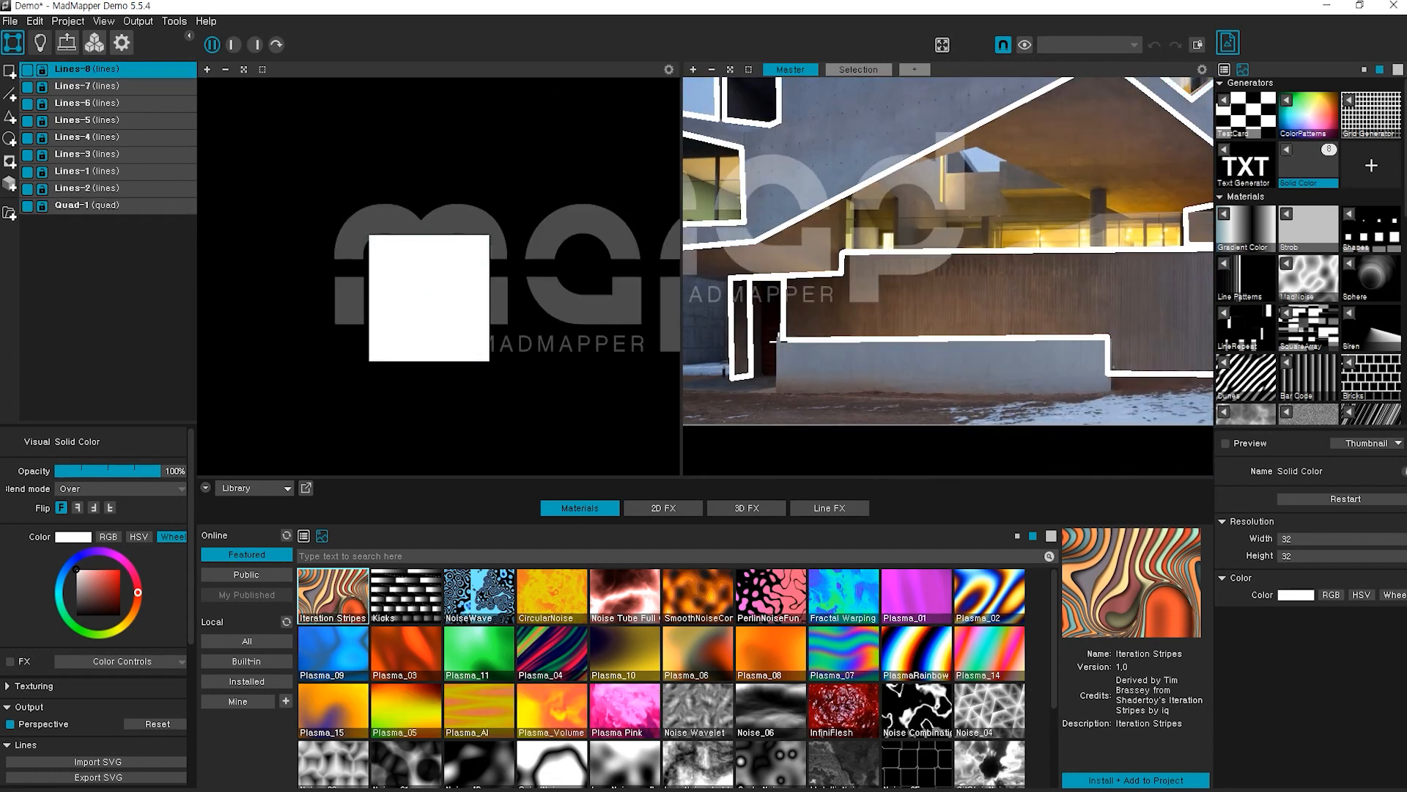
left_click(1104, 342)
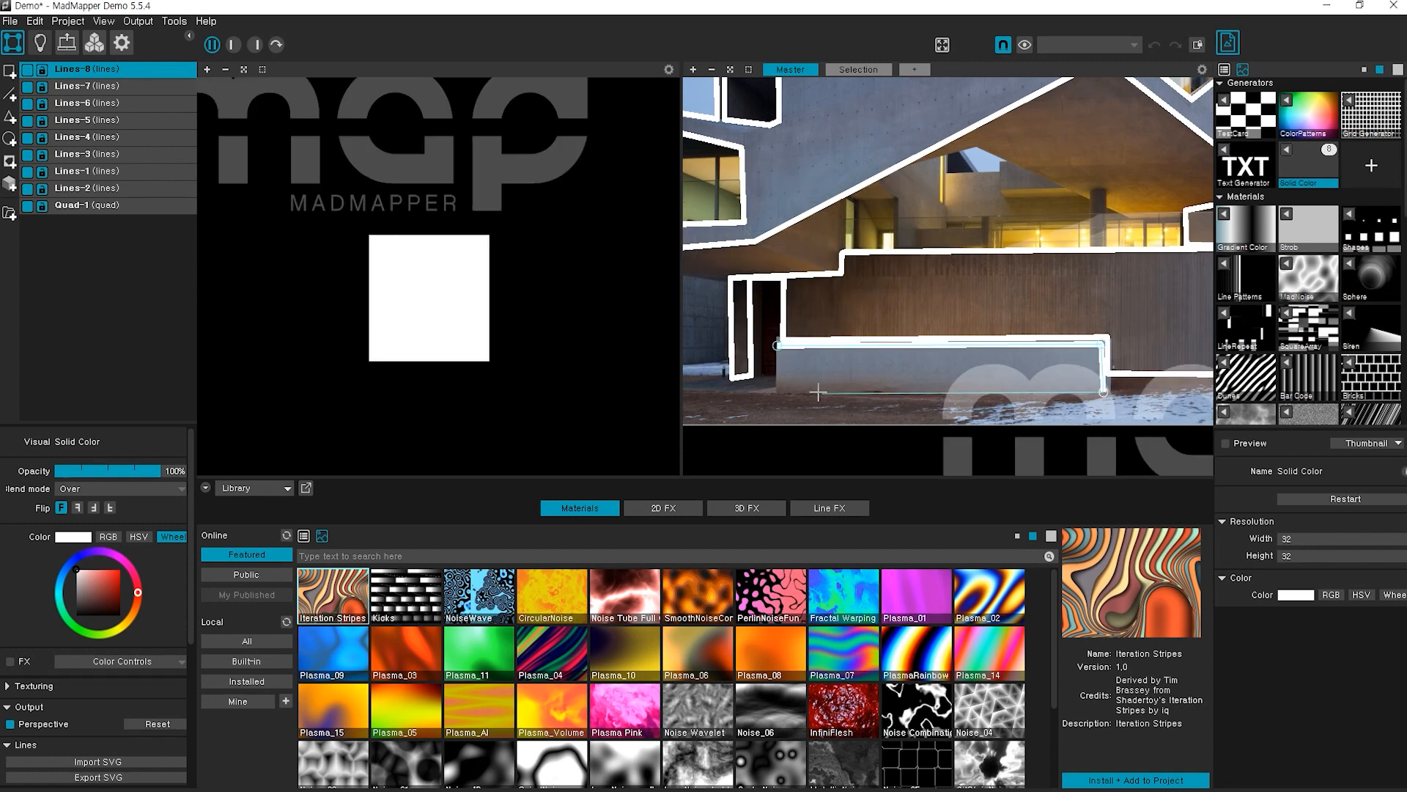
left_click(777, 392)
left_click(777, 344)
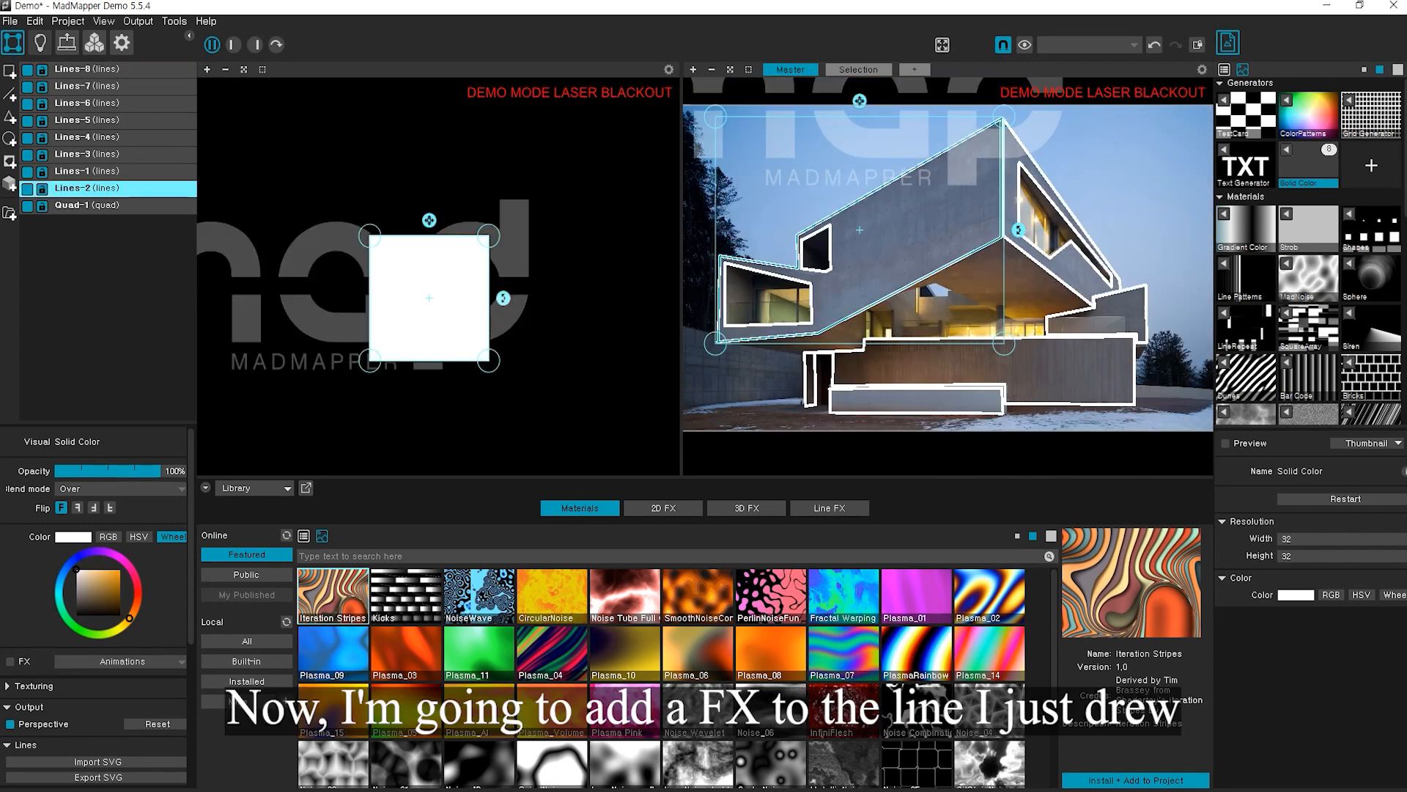
Step: Enable FX on Lines-2 and choose the Animations effect
left_click(11, 663)
left_click(132, 658)
left_click(90, 632)
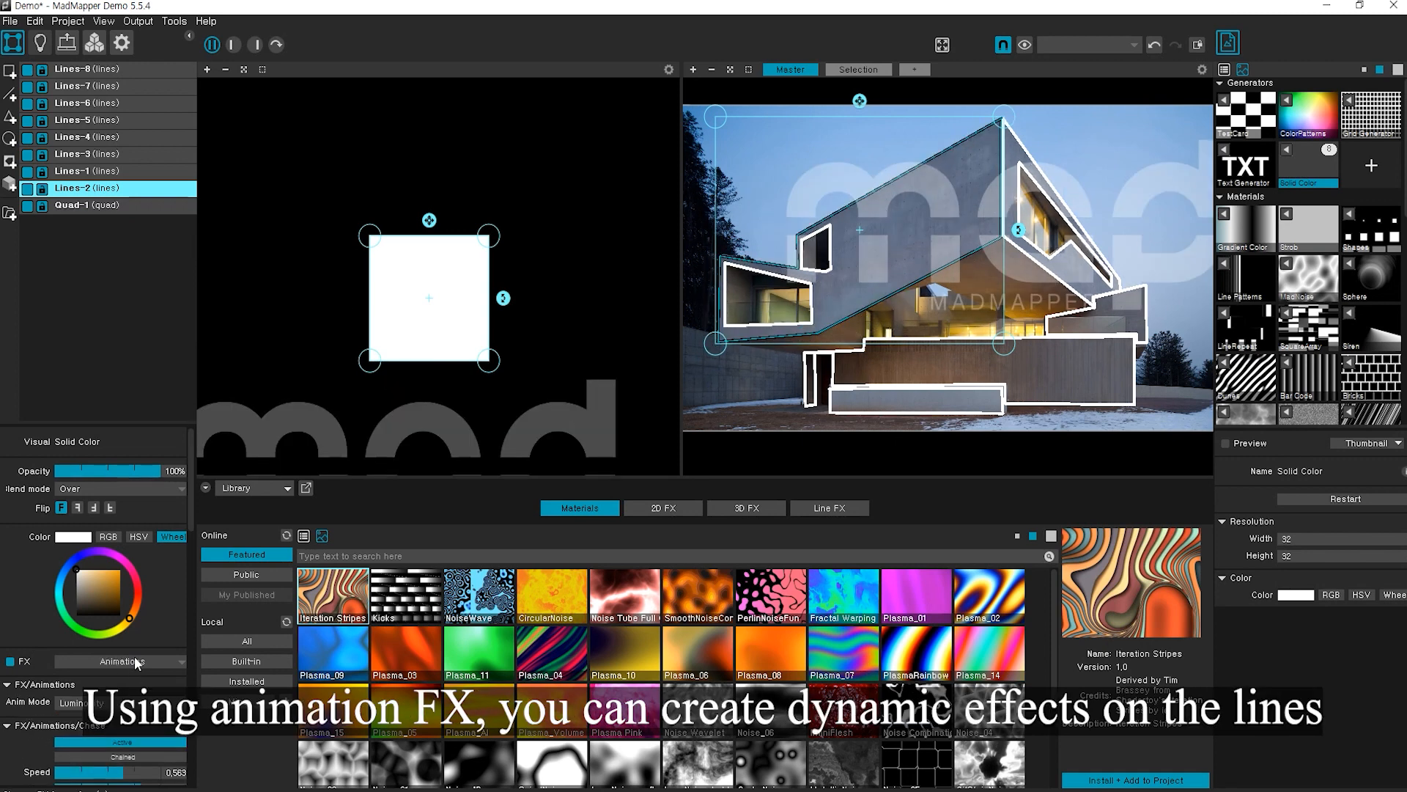
Step: Set the color of Lines-2 to bright yellow
scroll(135, 662, "down", 2)
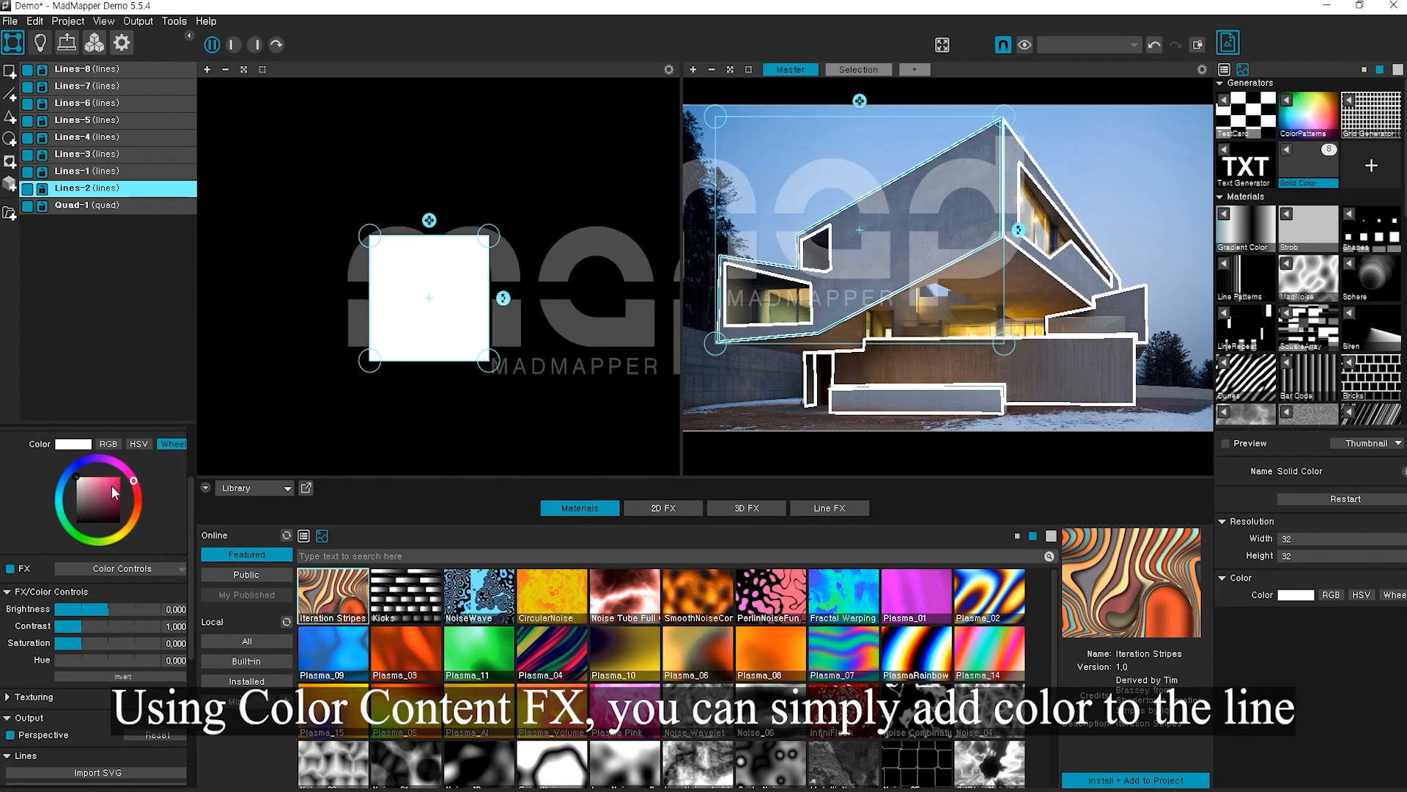
left_click_drag(133, 481, 46, 498)
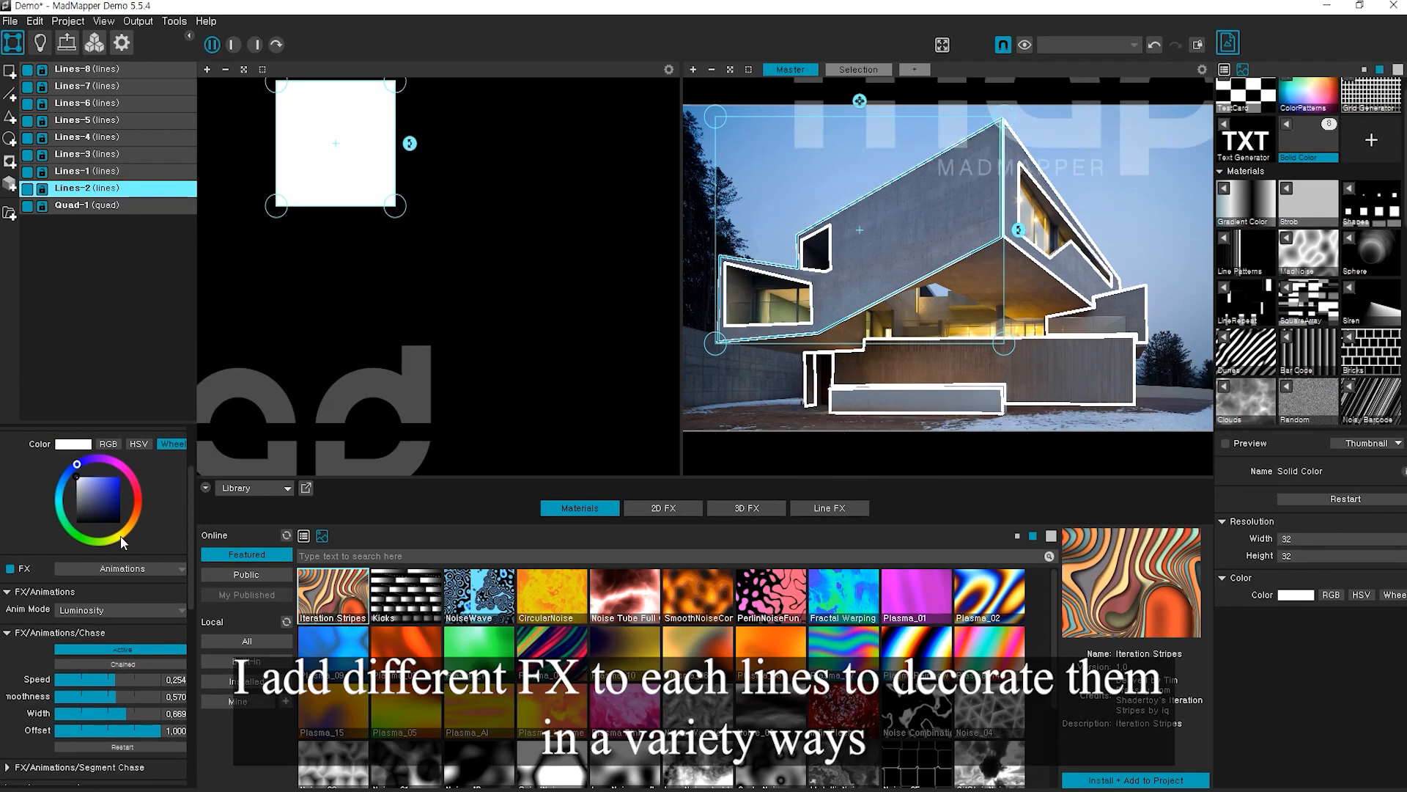
left_click(121, 536)
left_click_drag(110, 487, 152, 459)
Step: Adjust the Lines-2 chase animation to a speed of about 0.63, low smoothness, a width of about 0.22 and an offset of 0.5
left_click_drag(99, 696, 73, 709)
left_click(78, 711)
left_click(78, 698)
left_click(125, 680)
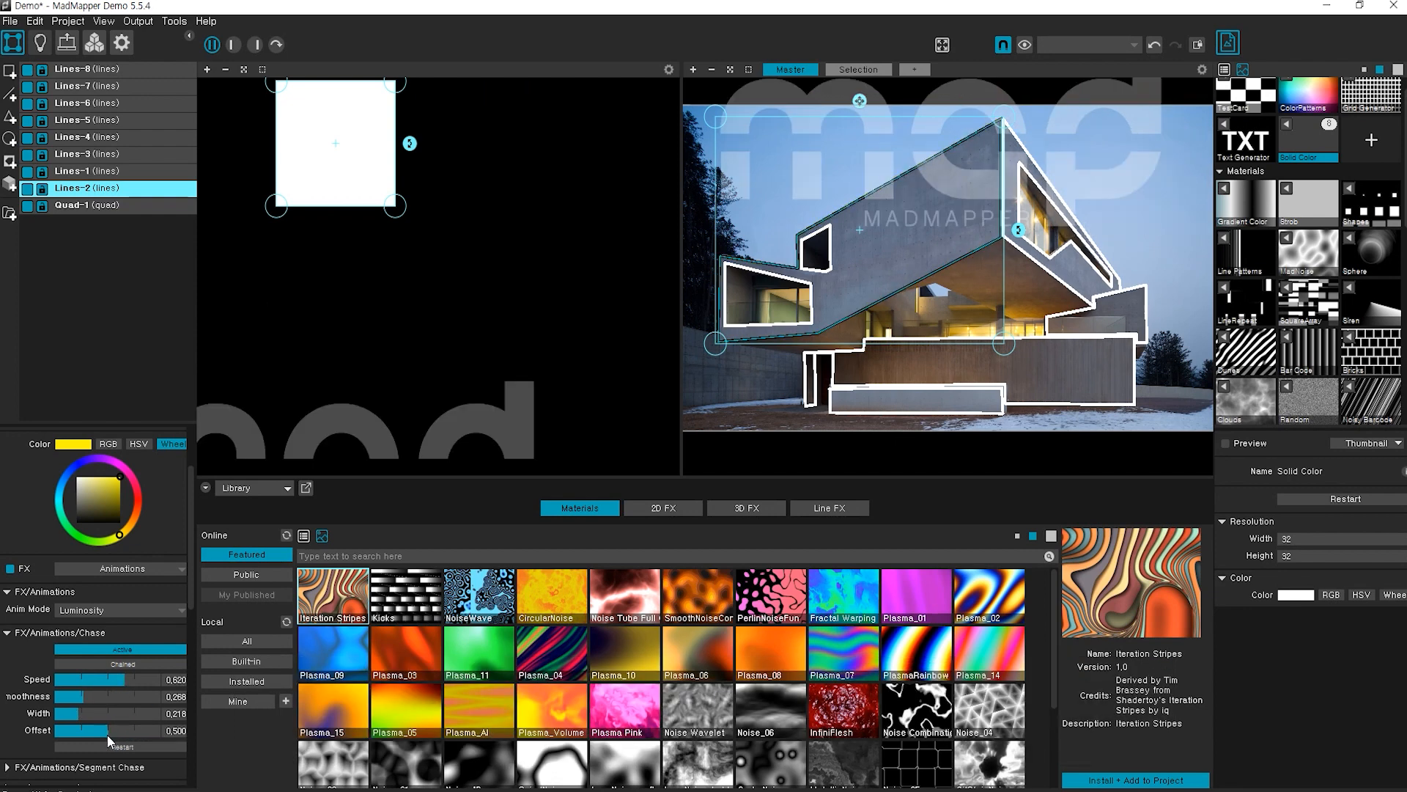
Step: Apply the Animations effect to Lines-1 with a chase speed of about 1.41 and smoothness of about 0.55
key("Up")
left_click(77, 568)
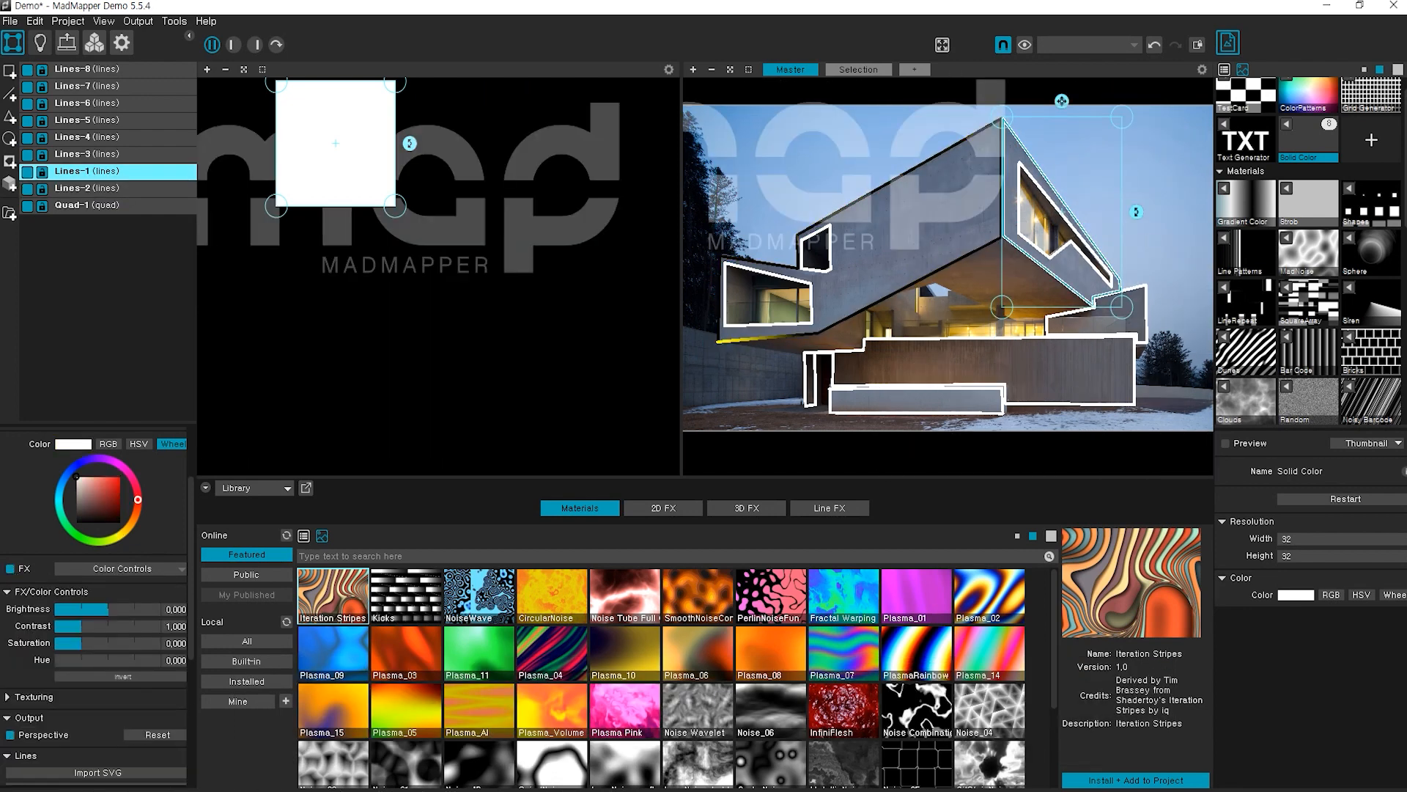
left_click(82, 587)
left_click_drag(134, 679, 145, 679)
left_click(106, 696)
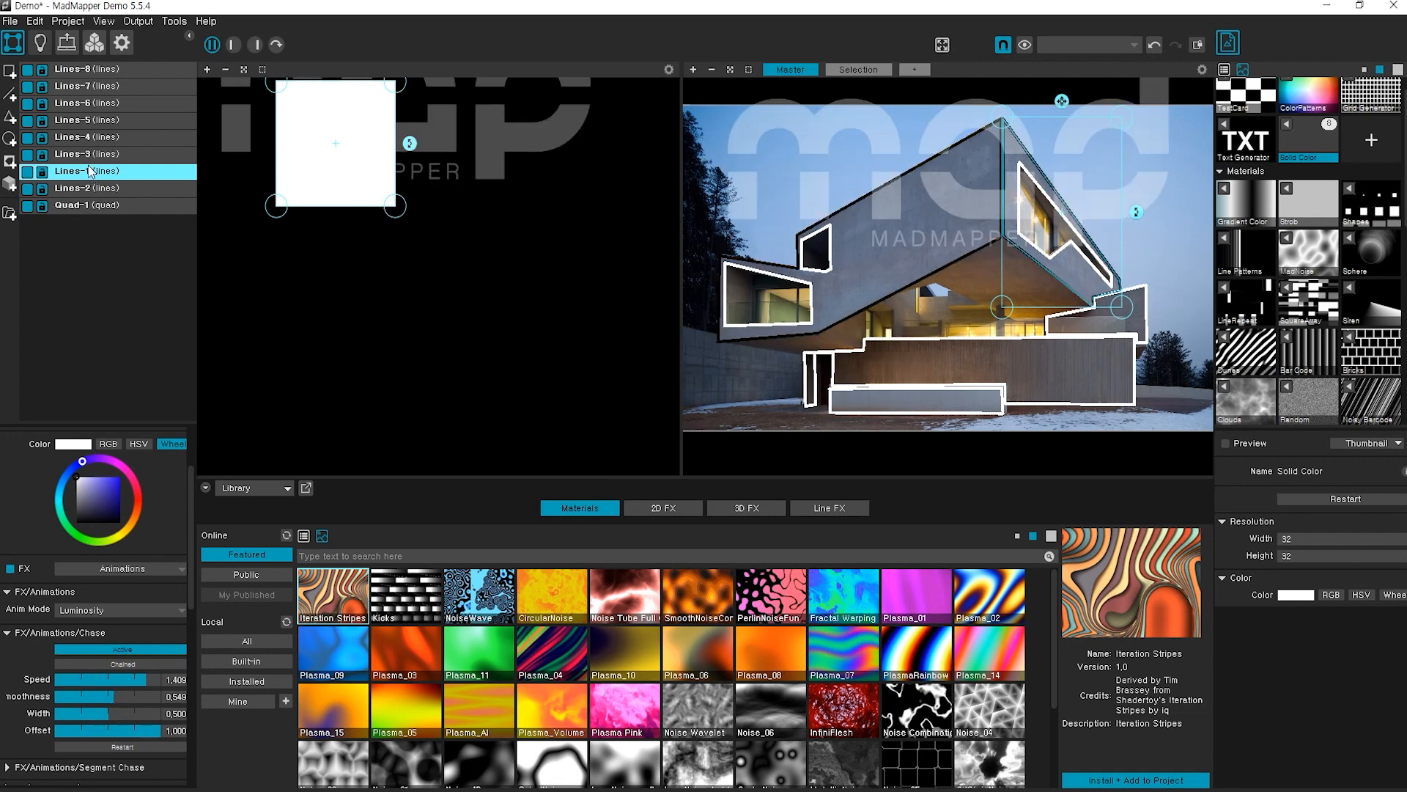
Step: Apply the Noise effect to Lines-3, the lower wall outline
key("Up")
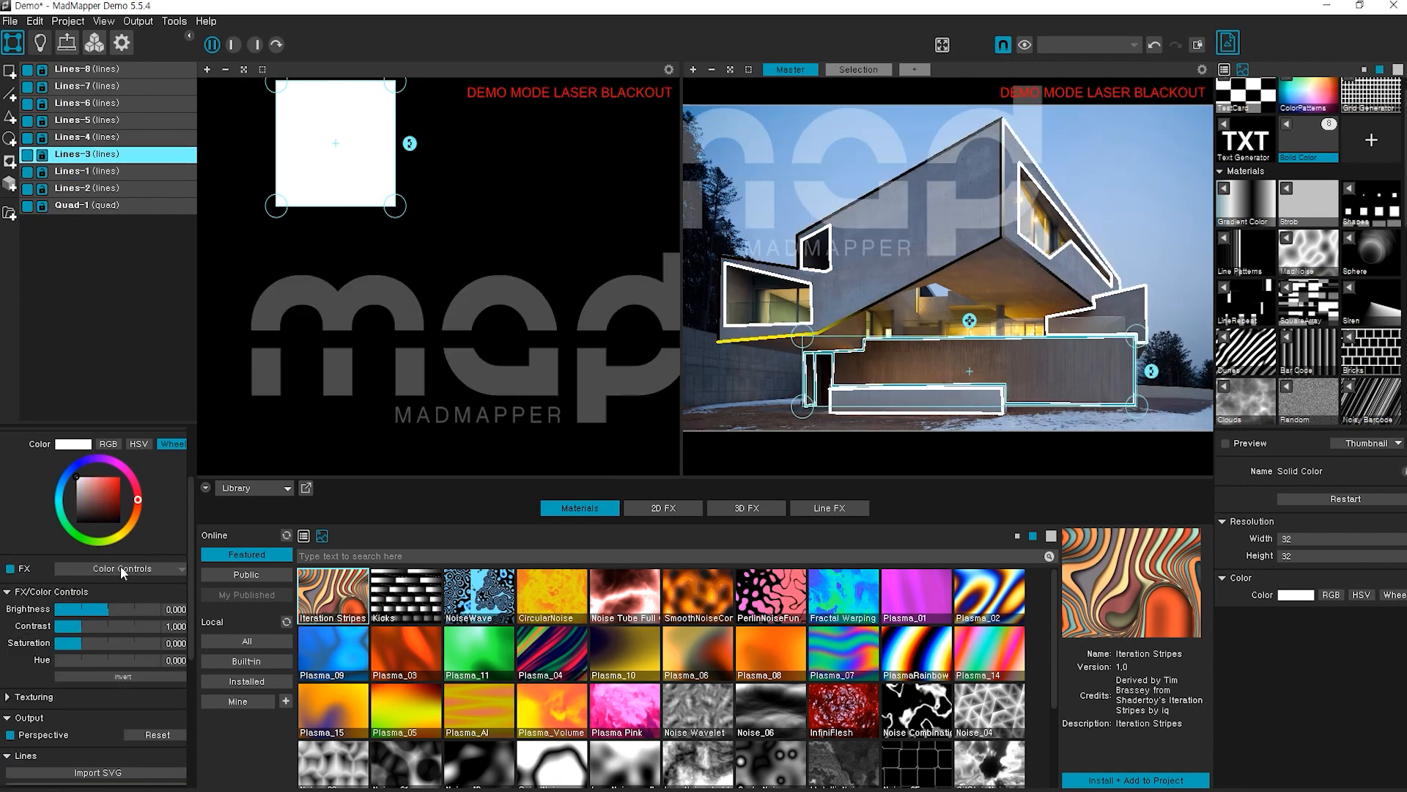
left_click(122, 568)
left_click(64, 635)
Step: Try several noise modes on Lines-3, including fBm and White_all
left_click(91, 608)
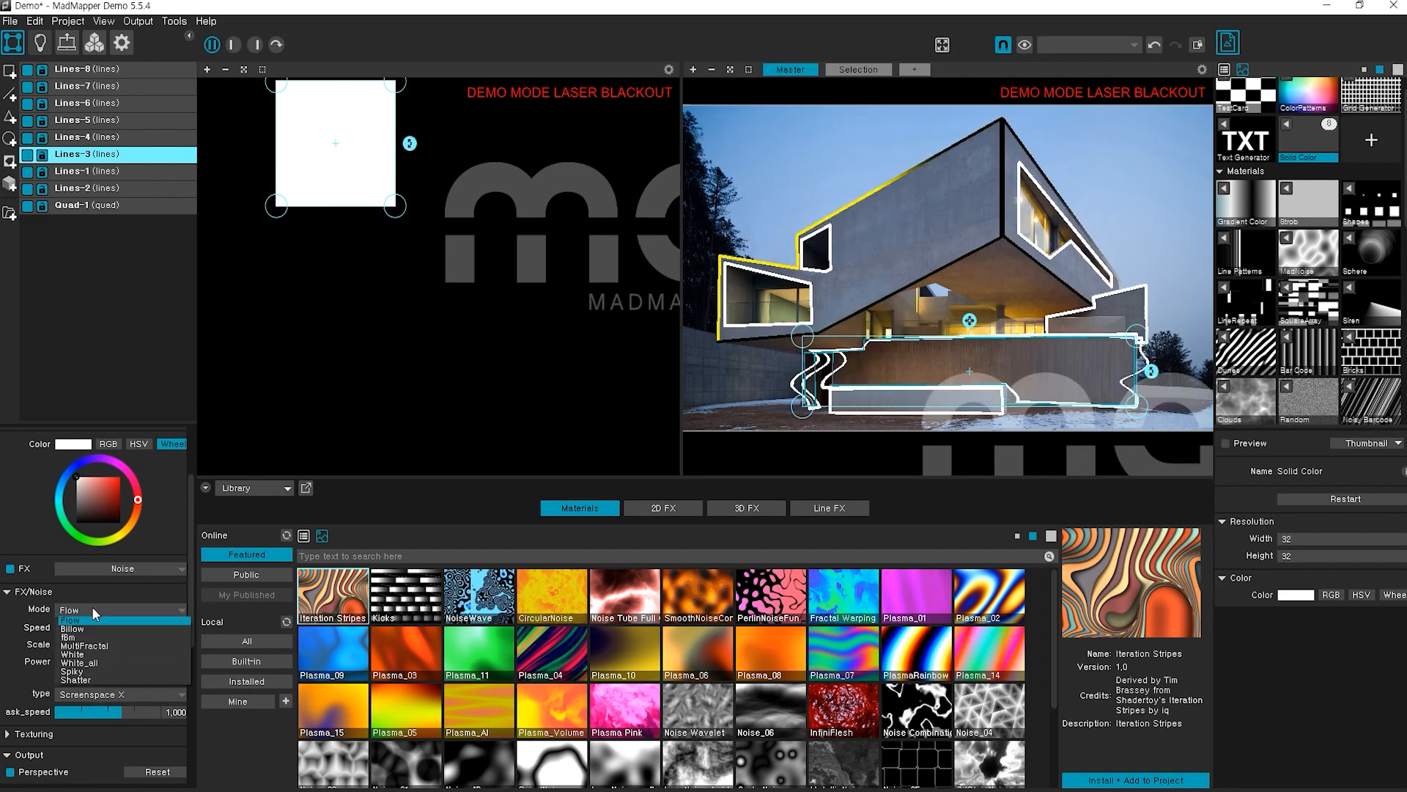
left_click(99, 622)
left_click(98, 610)
left_click(92, 635)
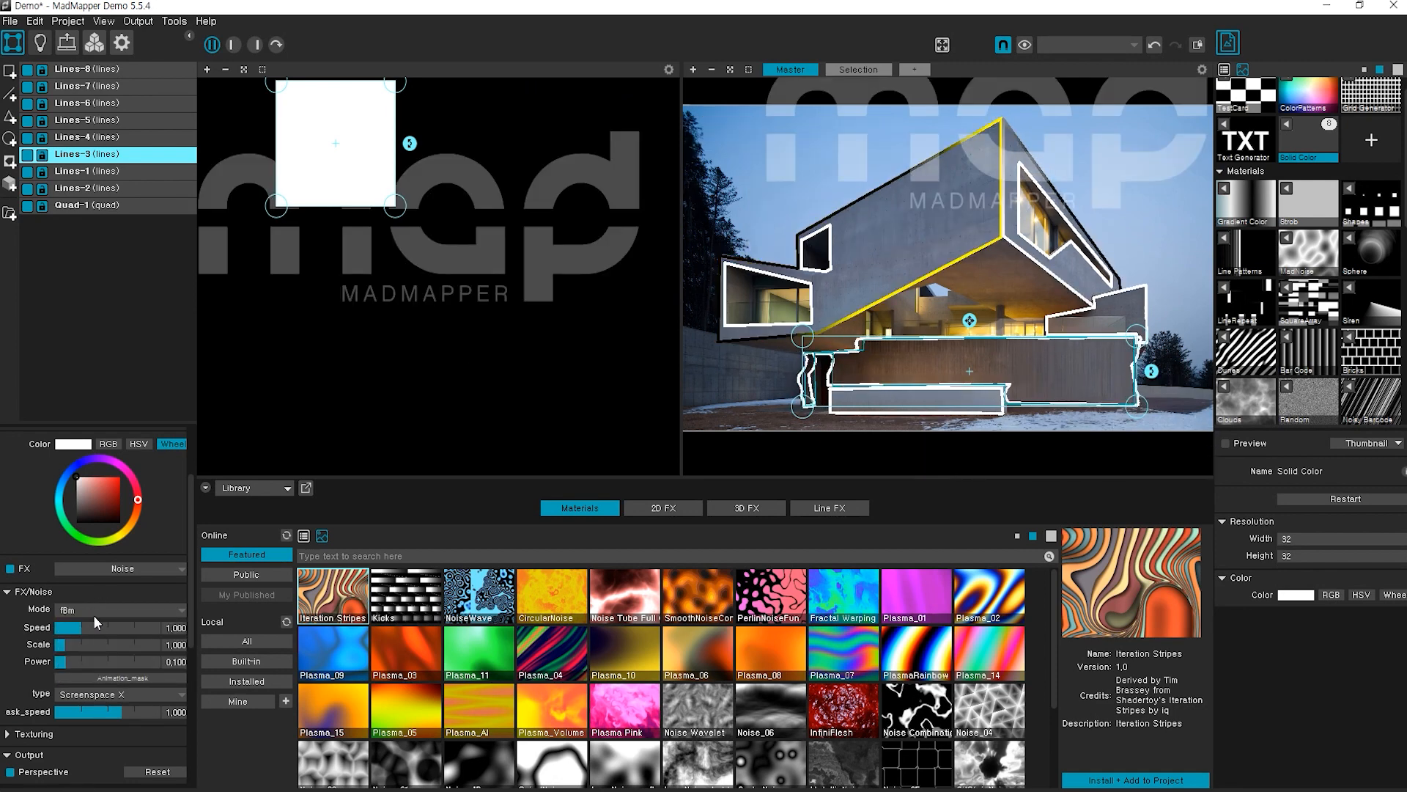
left_click(102, 610)
left_click(90, 657)
left_click(98, 609)
left_click(98, 665)
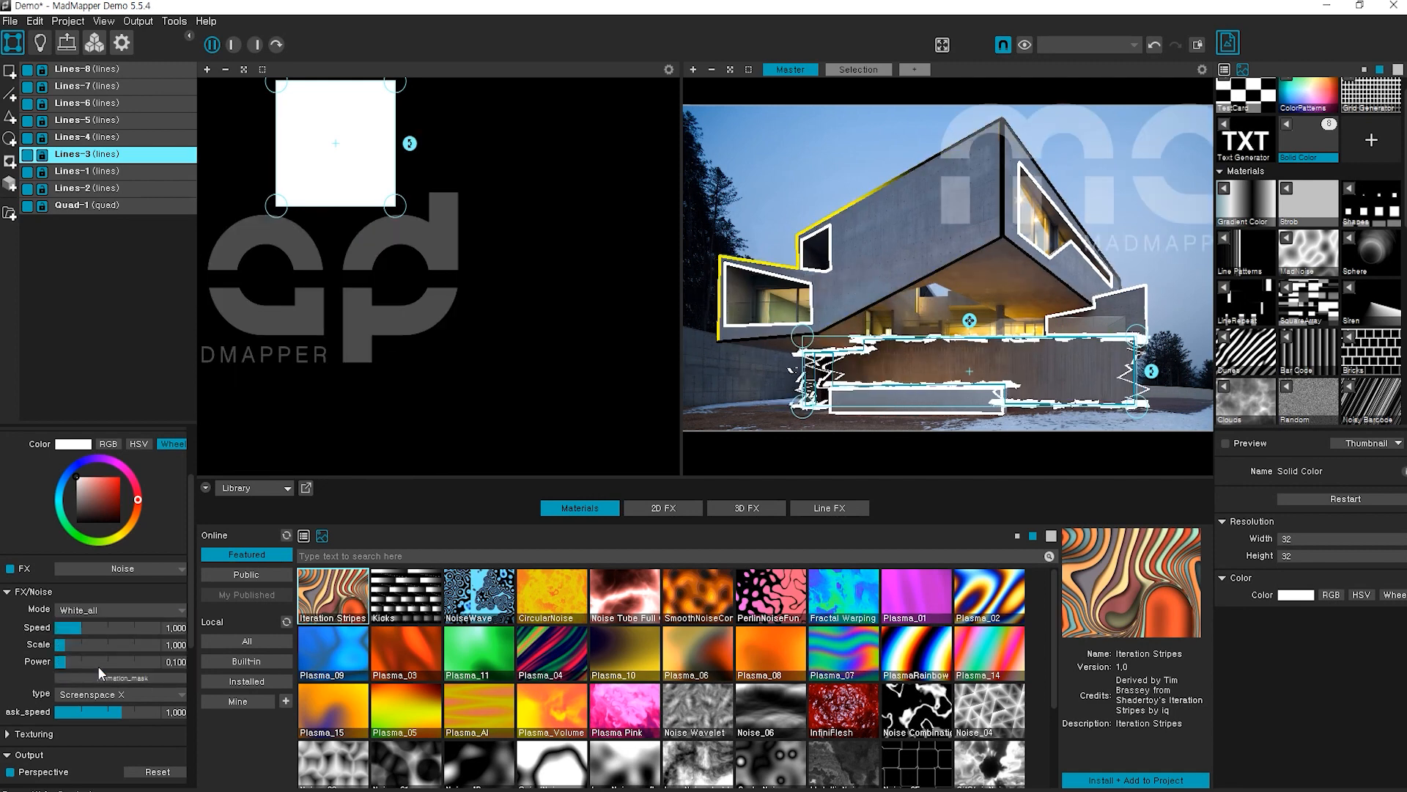
Step: Set the Lines-3 noise mode to Shatter with speed about 1.97, scale about 3.31 and power about 0.03
left_click(110, 611)
left_click(99, 680)
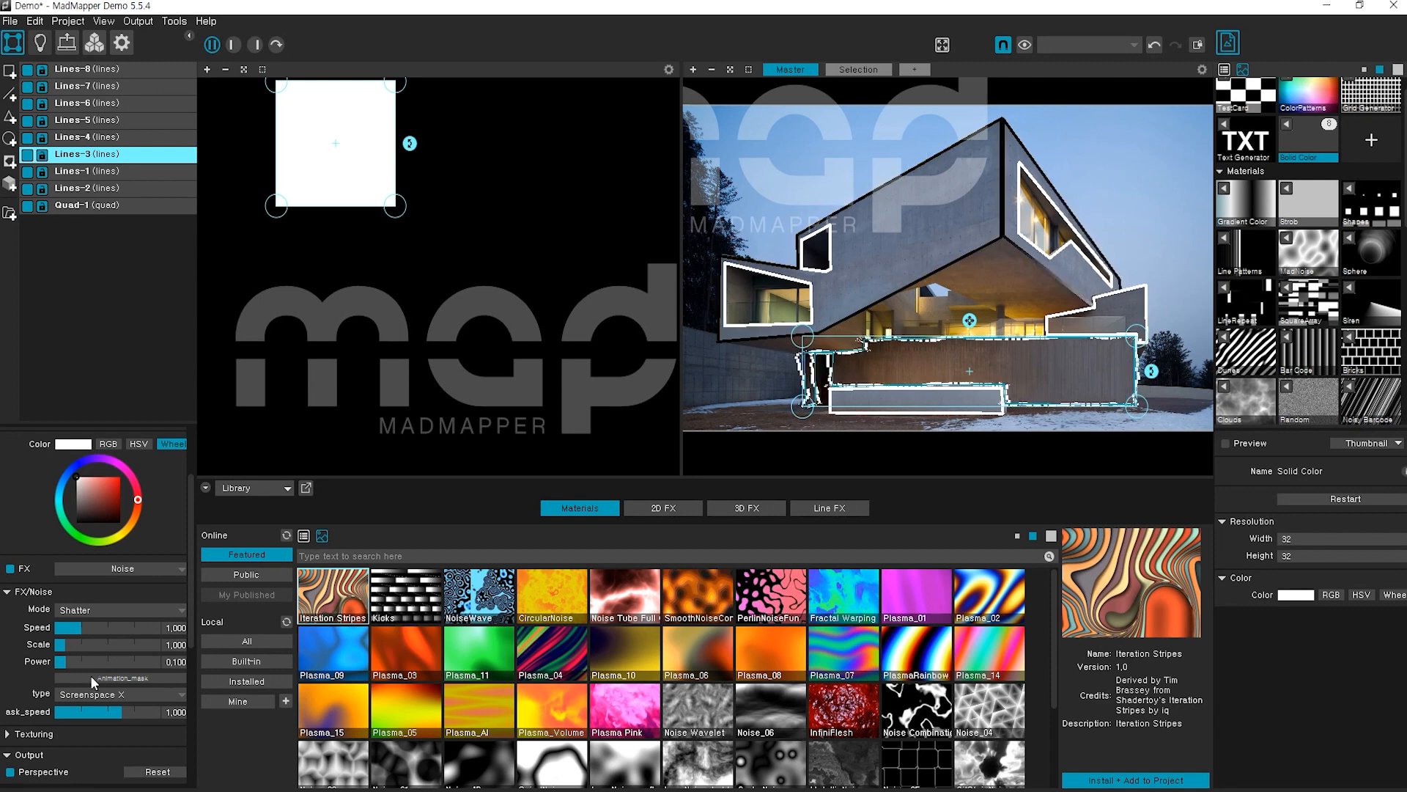
left_click_drag(78, 626, 57, 663)
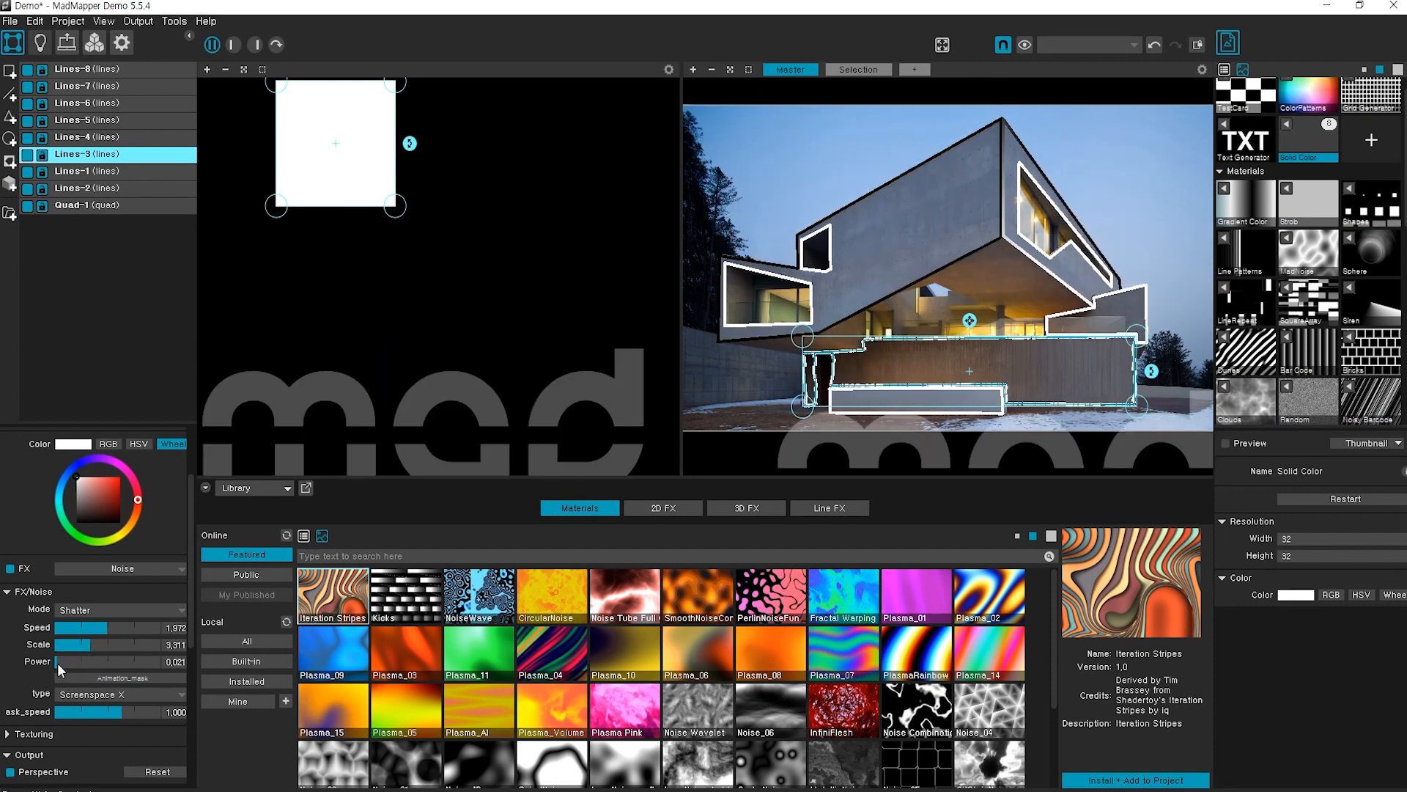
Step: Lower the noise mask speed of Lines-3 and color the line turquoise
scroll(126, 657, "down", 2)
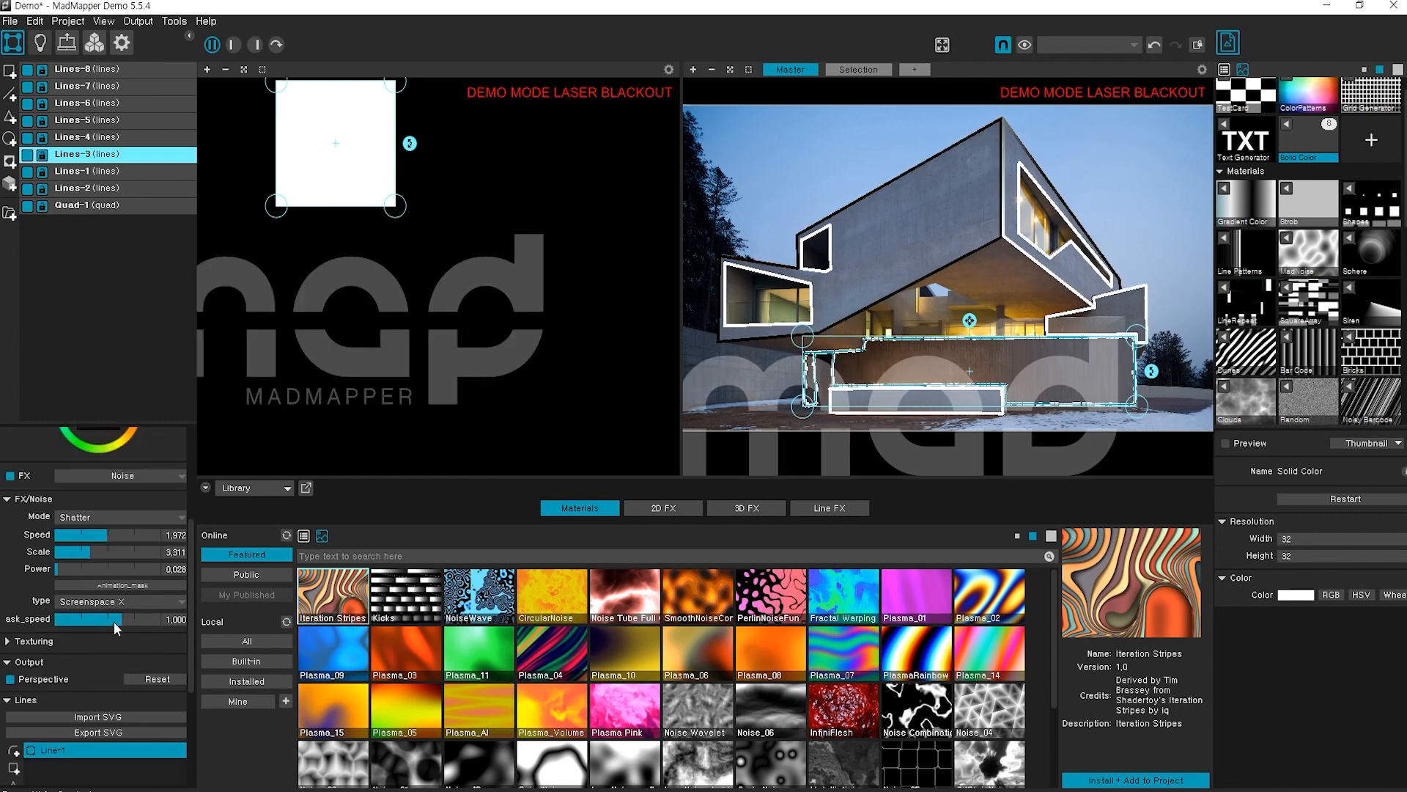
left_click_drag(113, 622, 73, 619)
Step: Apply the Noise effect to Lines-4, the small right-hand wall outline, and set its mode to White
left_click(73, 139)
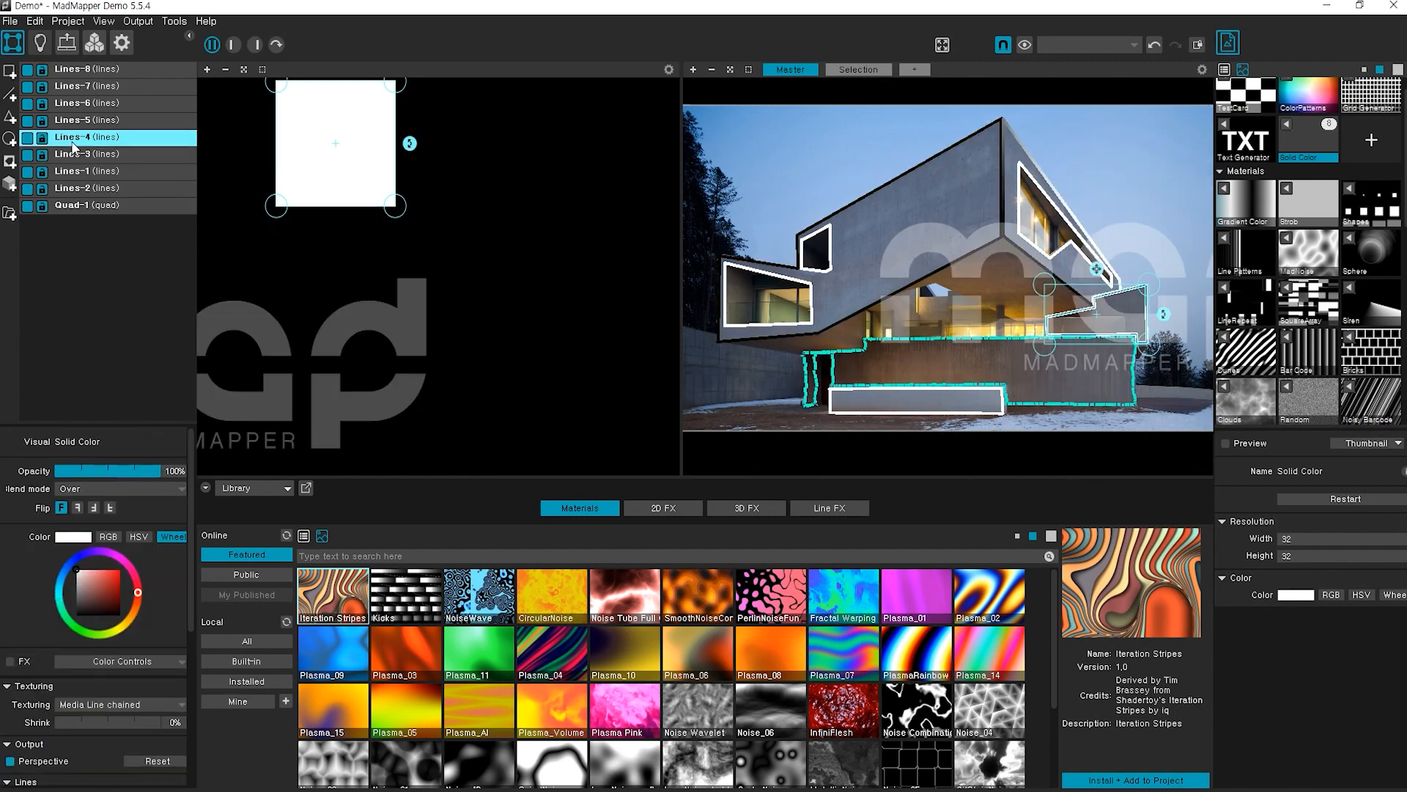
left_click(112, 494)
left_click(112, 494)
left_click(110, 659)
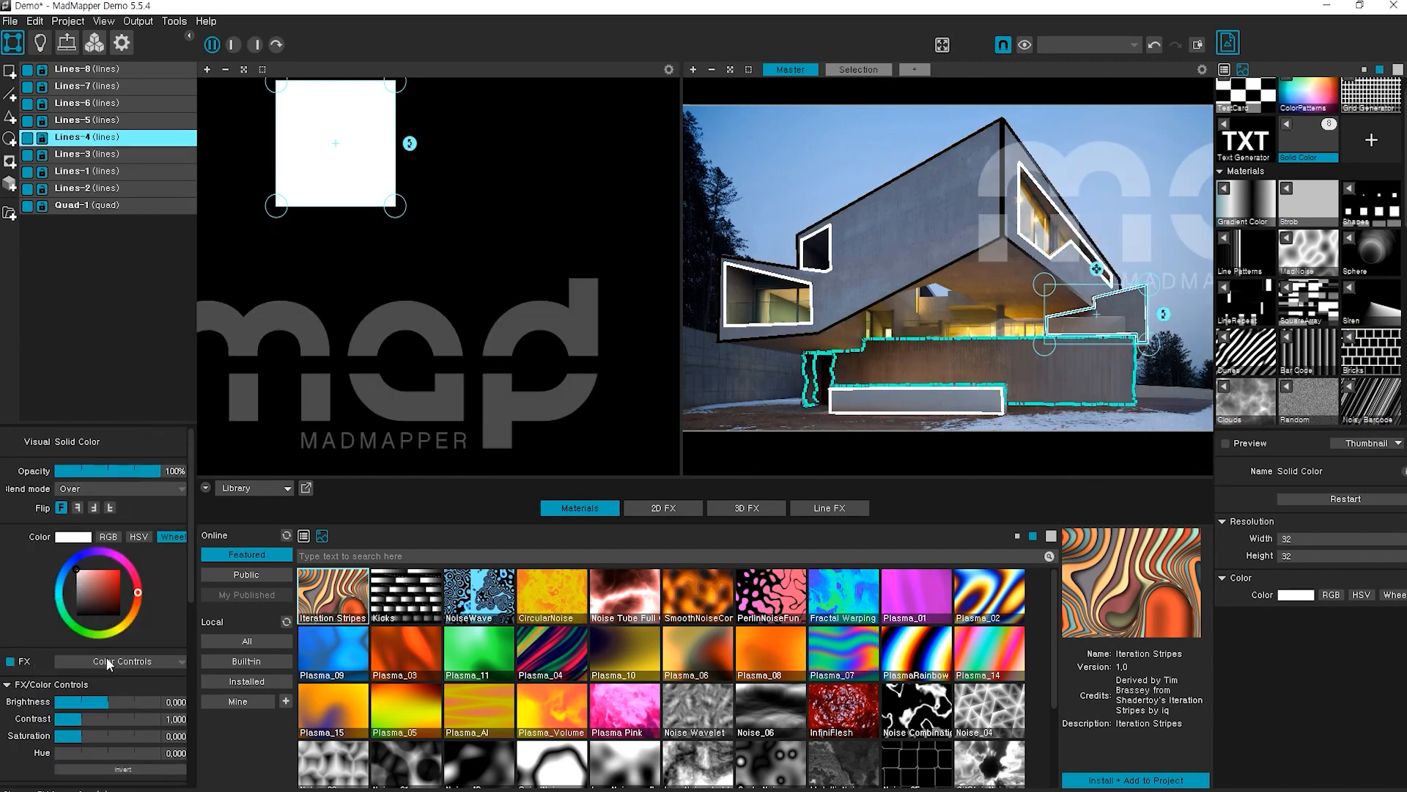
left_click(122, 661)
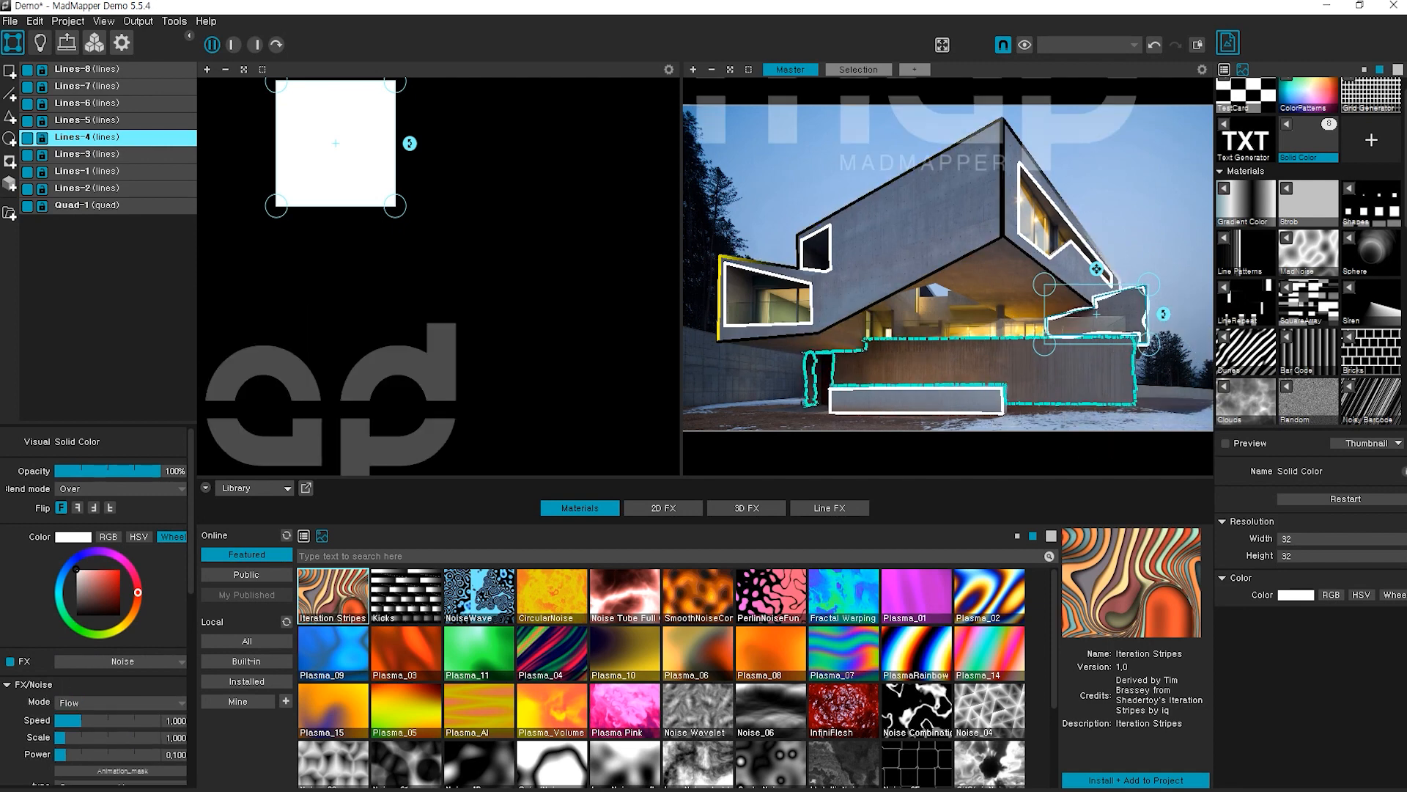
scroll(122, 662, "down", 2)
left_click(73, 613)
left_click(125, 653)
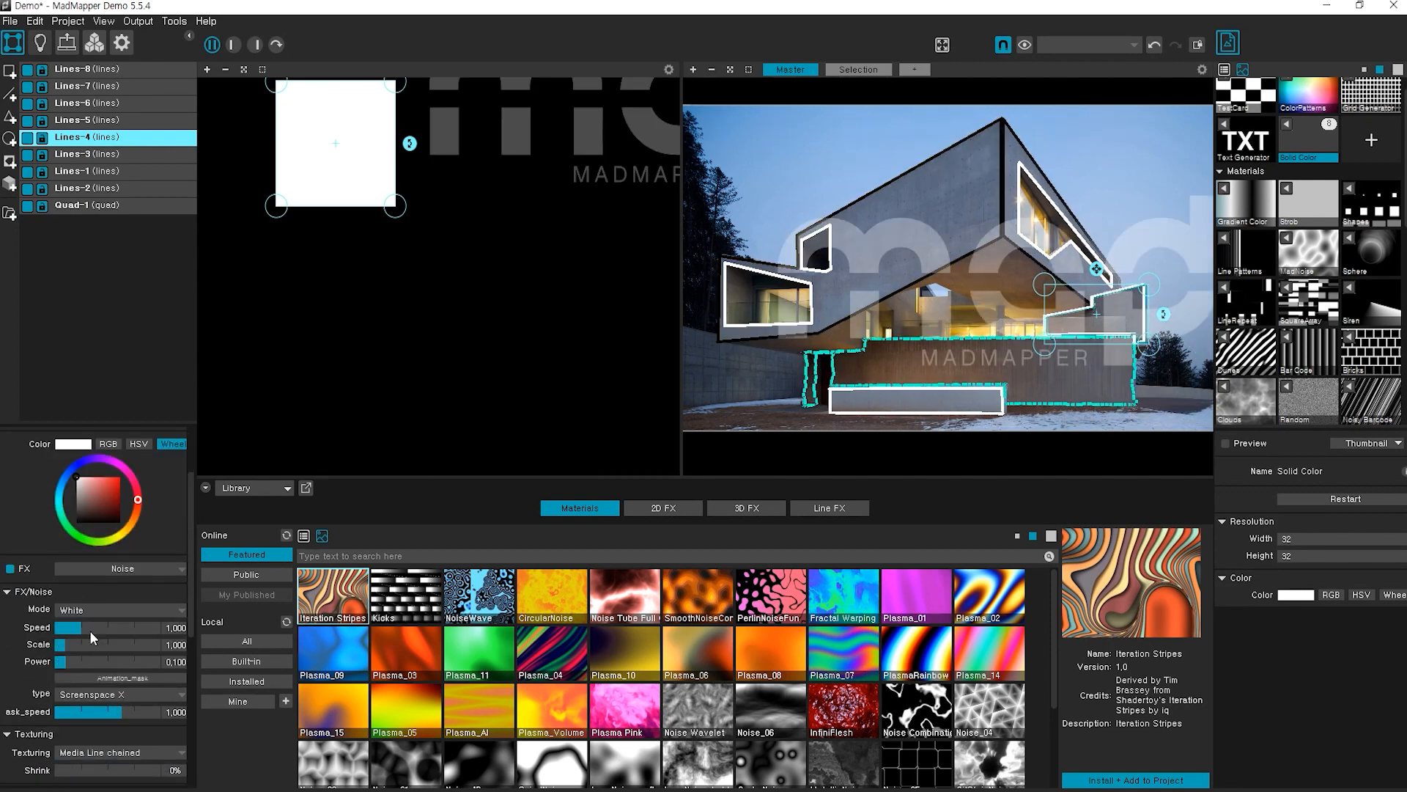
Step: Set the Lines-4 noise speed to about 0.45, scale to about 0.49 and power to about 0.02, and color the line purple
left_click(66, 628)
left_click(60, 646)
left_click(64, 664)
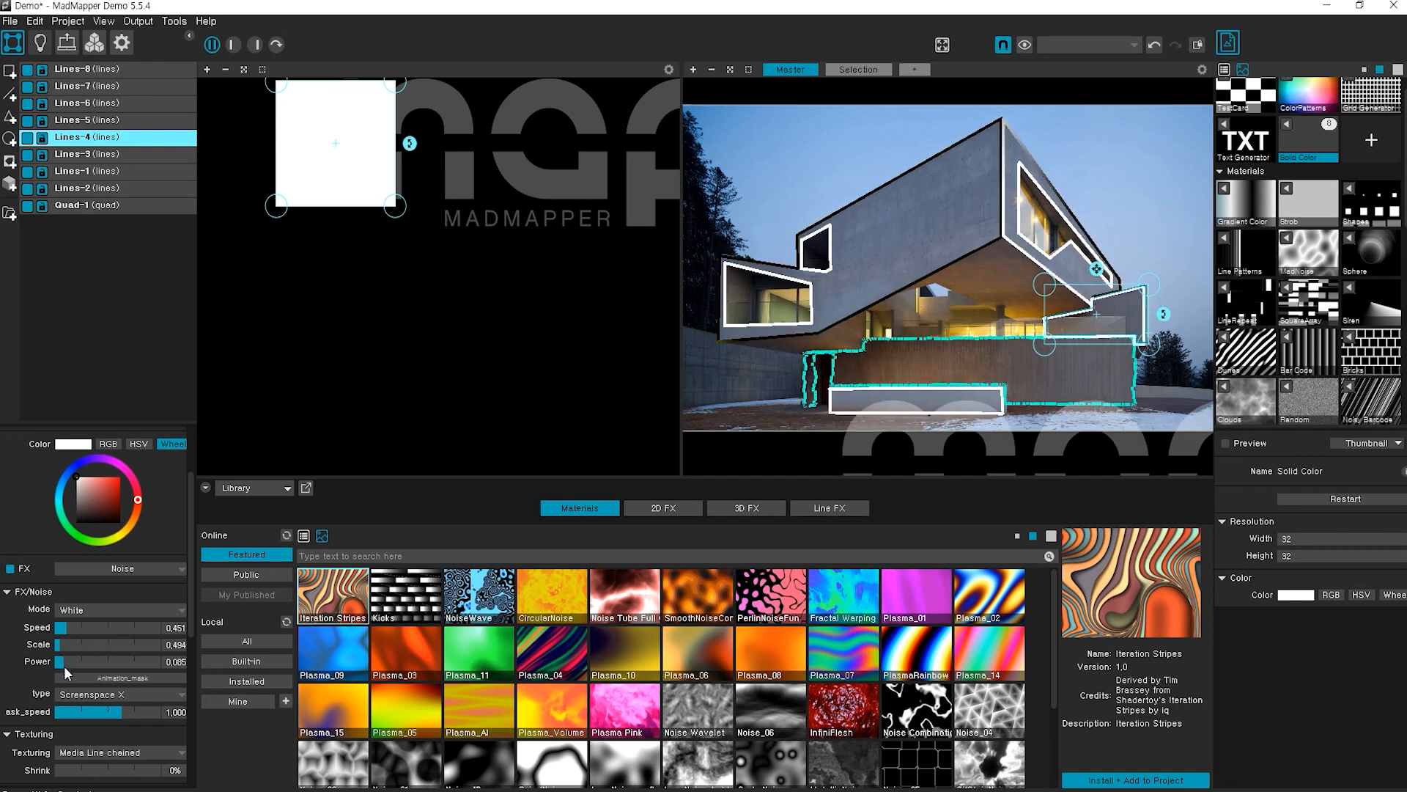
left_click(61, 666)
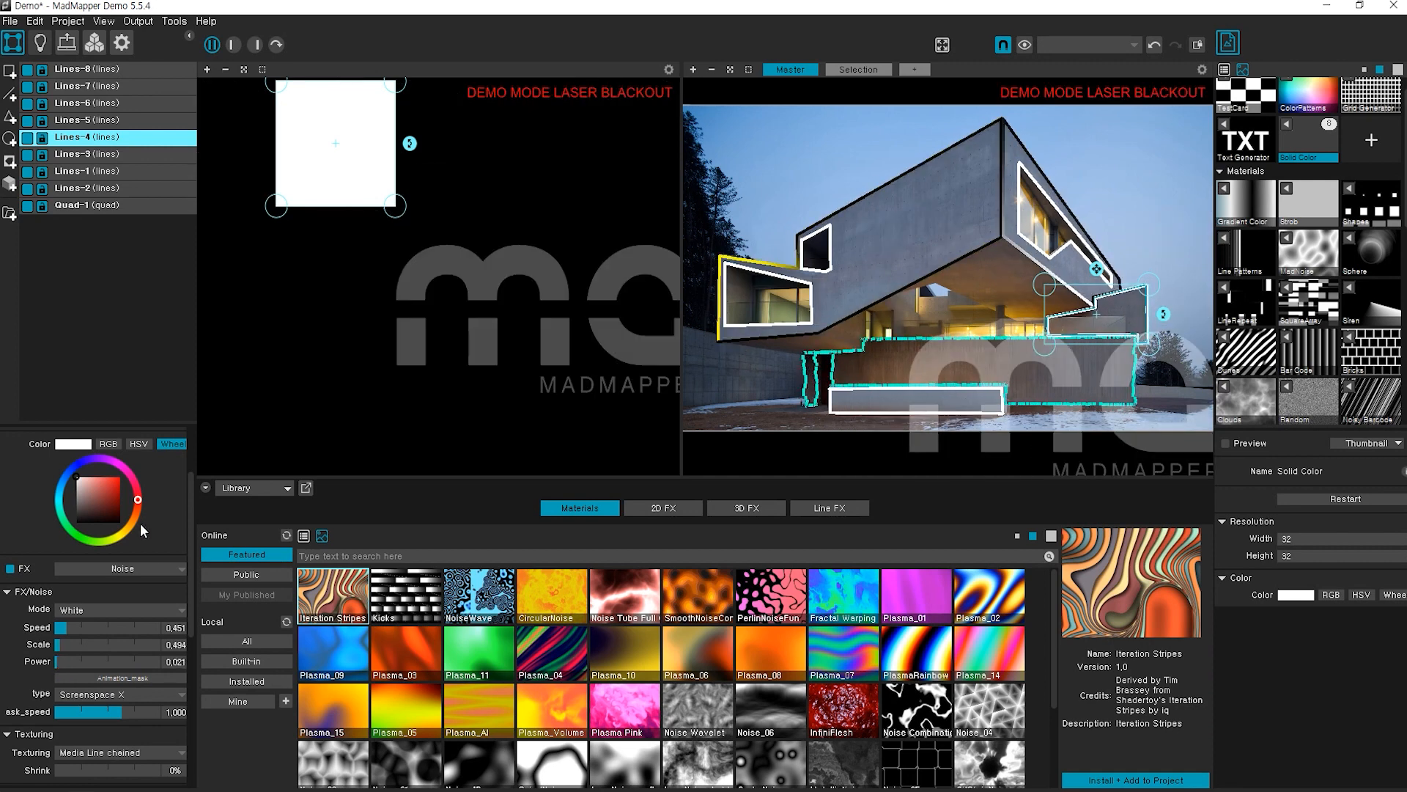
left_click(96, 459)
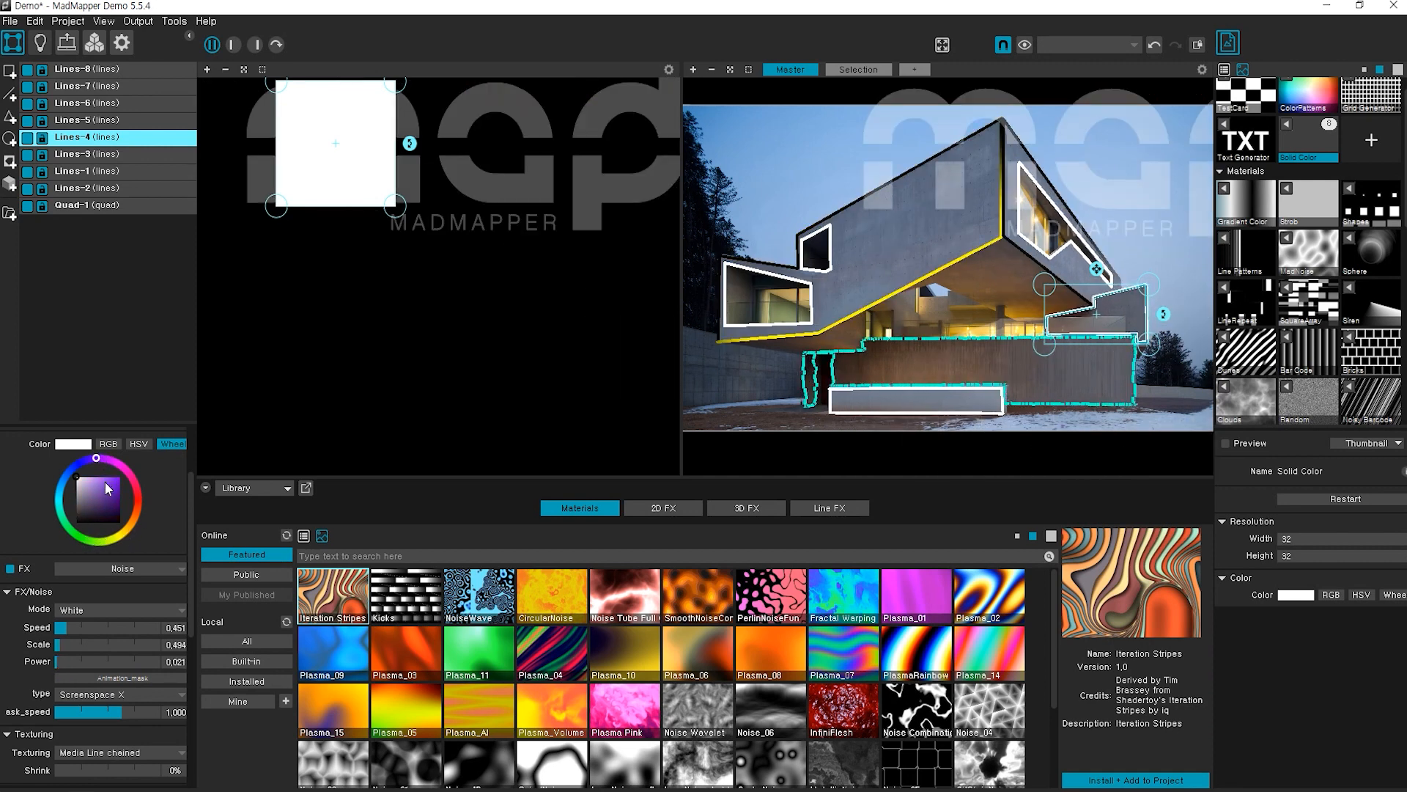
left_click(120, 476)
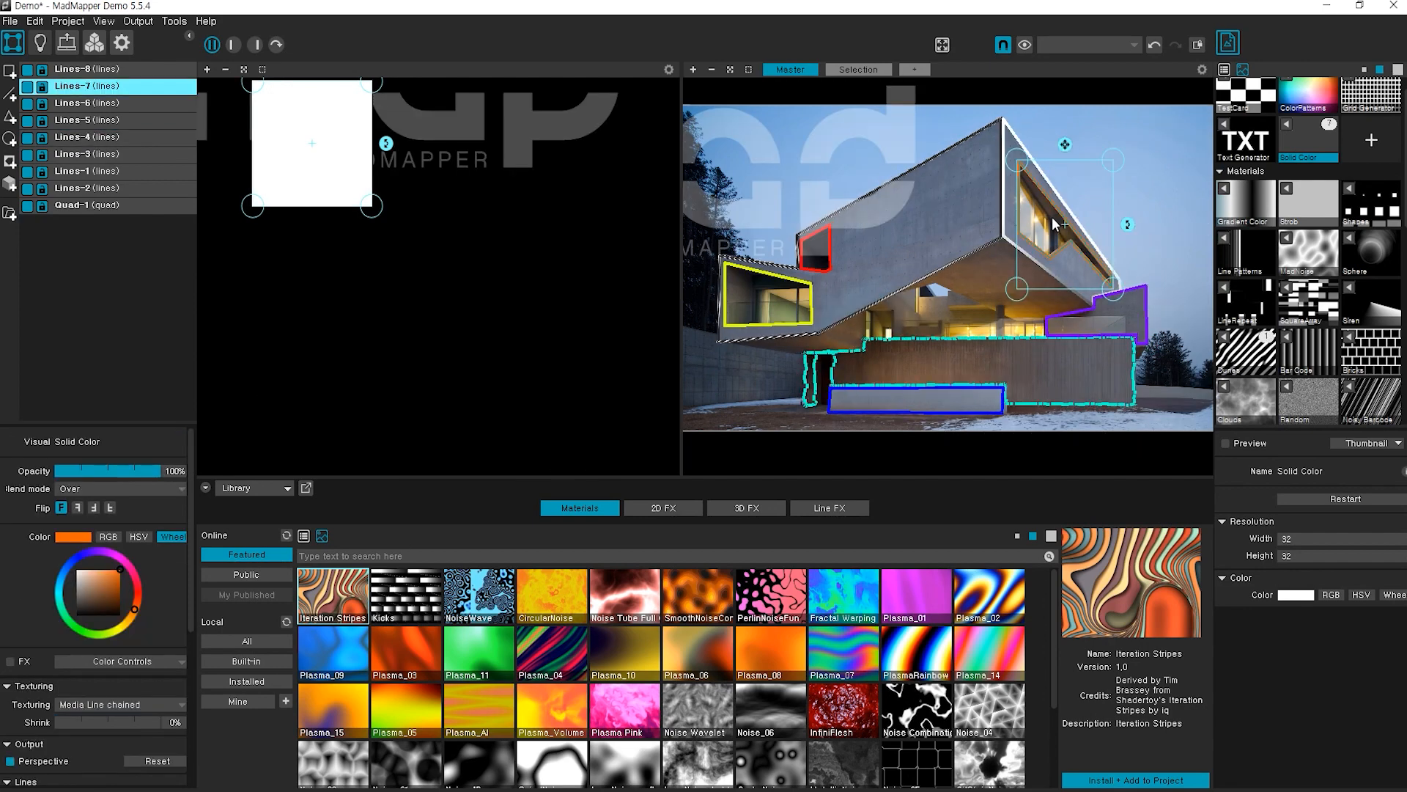
Step: Apply the Bar Code material to the Lines-7 window outline at speed about 1.02, with a white line color and an orange front color
scroll(1299, 244, "down", 2)
left_click(1298, 245)
double_click(1290, 247)
left_click_drag(1318, 559, 1300, 552)
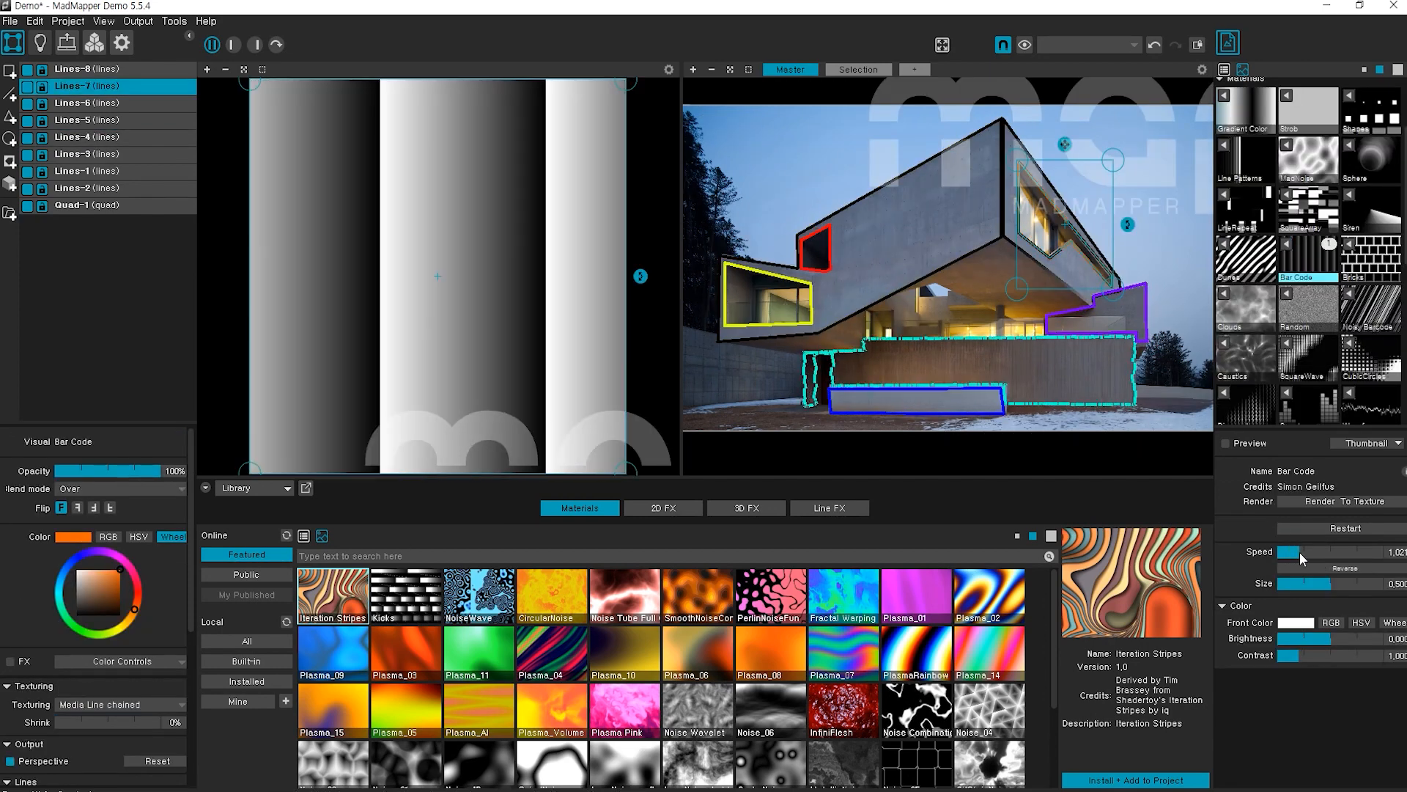
left_click_drag(91, 579, 76, 569)
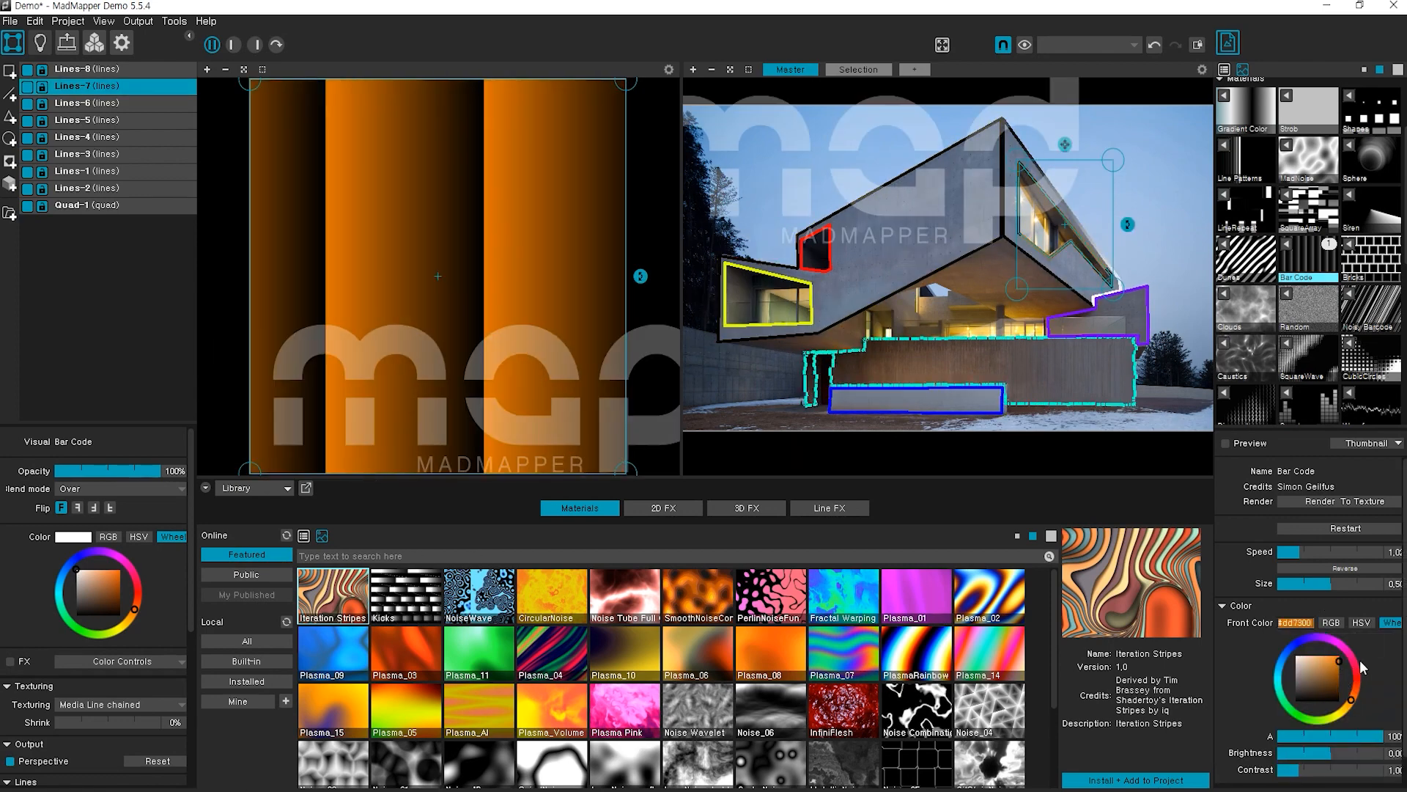
left_click(1194, 399)
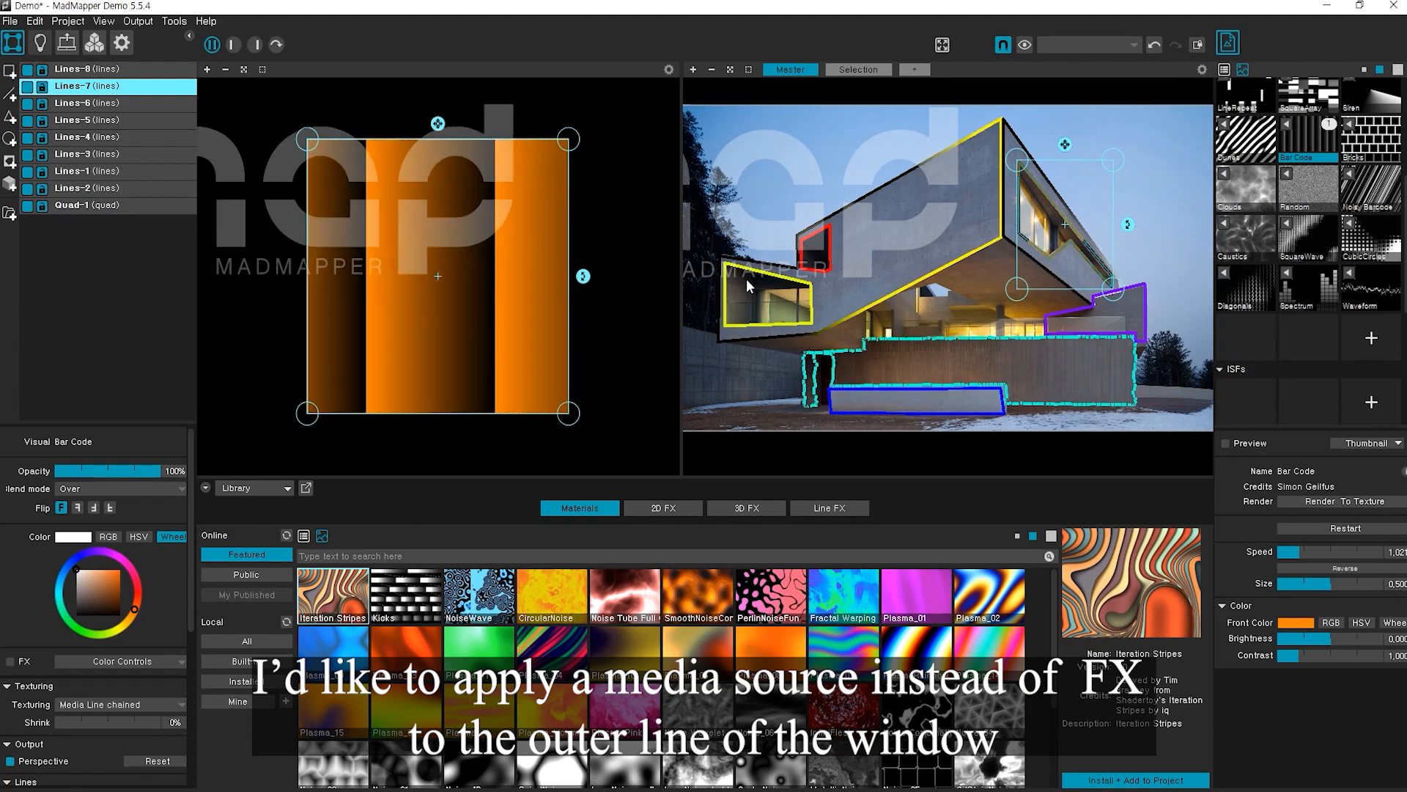
Step: Apply the Caustics material to the Lines-6 window outline, with its FX turned off and its line color set to white
left_click(124, 69)
left_click(86, 103)
scroll(1319, 308, "down", 3)
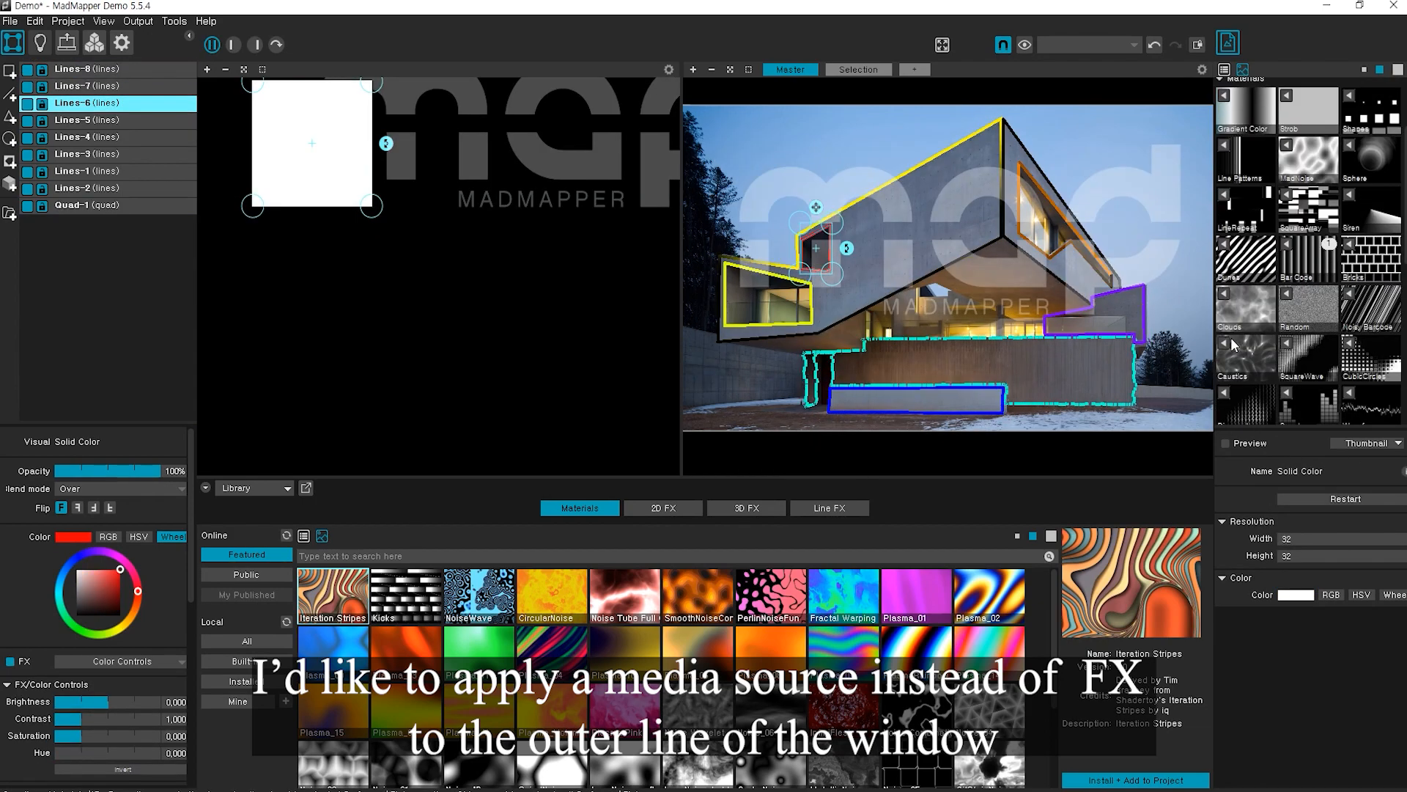
left_click(1246, 359)
left_click(10, 661)
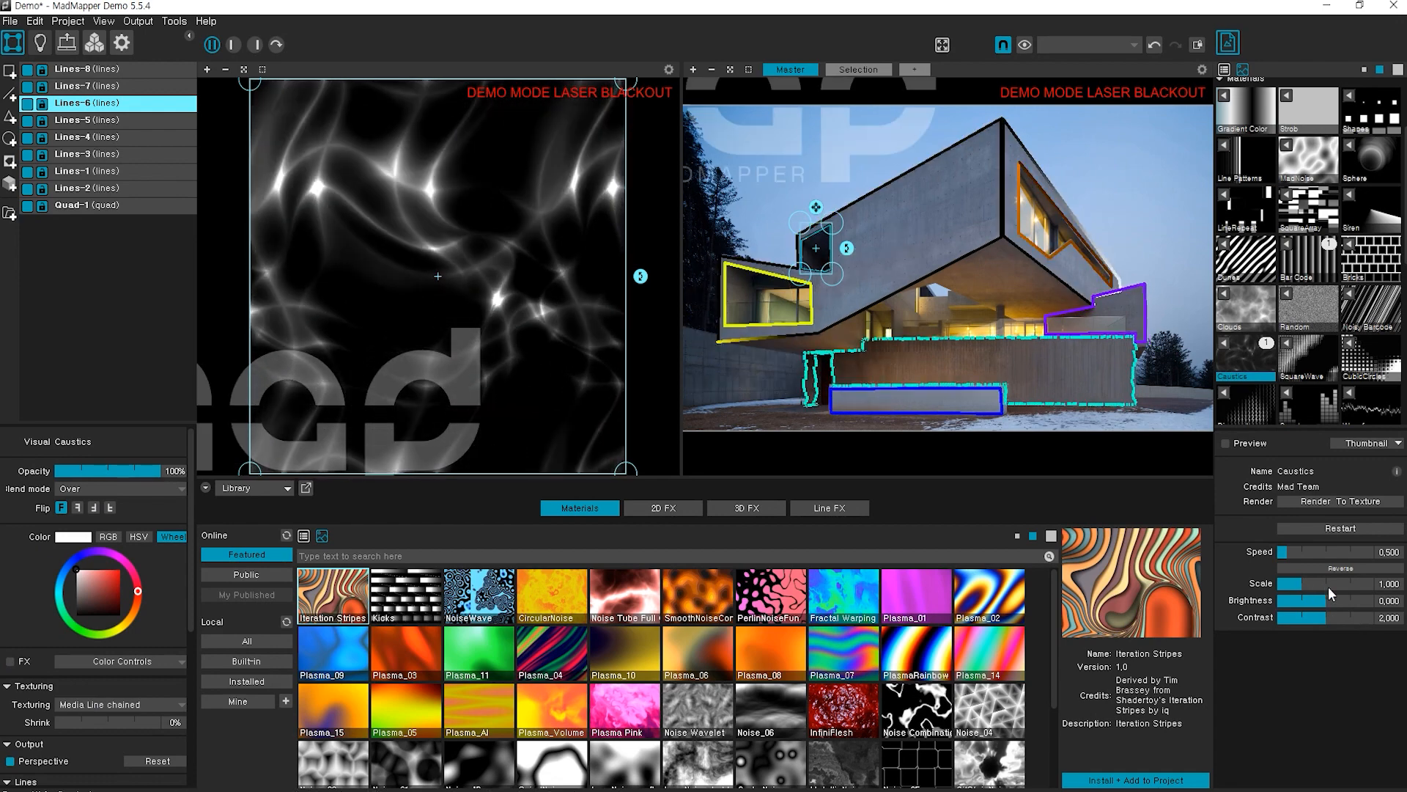
Step: Raise the brightness of the Caustics material on Lines-6 to about 0.2
left_click(1132, 197)
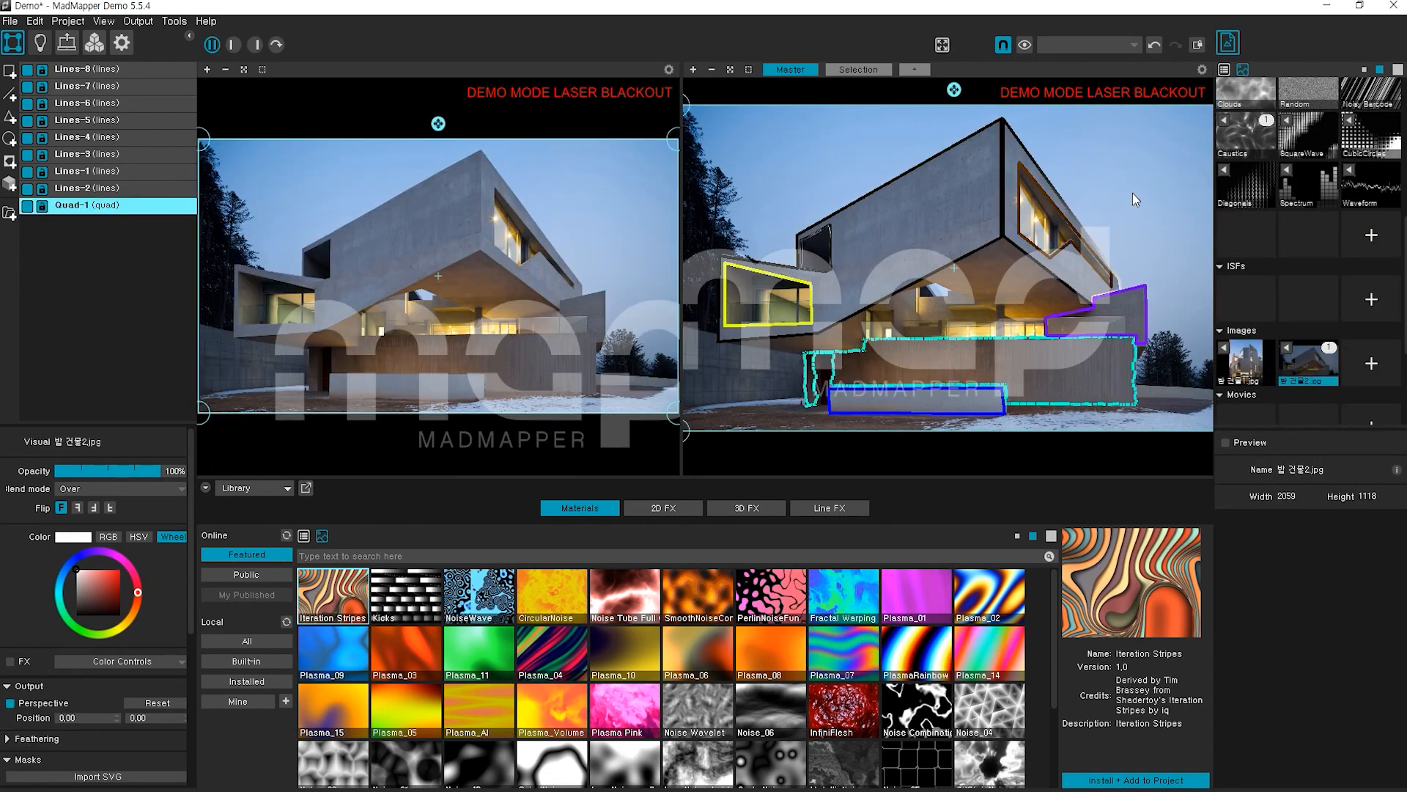
left_click(825, 248)
left_click_drag(1353, 600, 1346, 602)
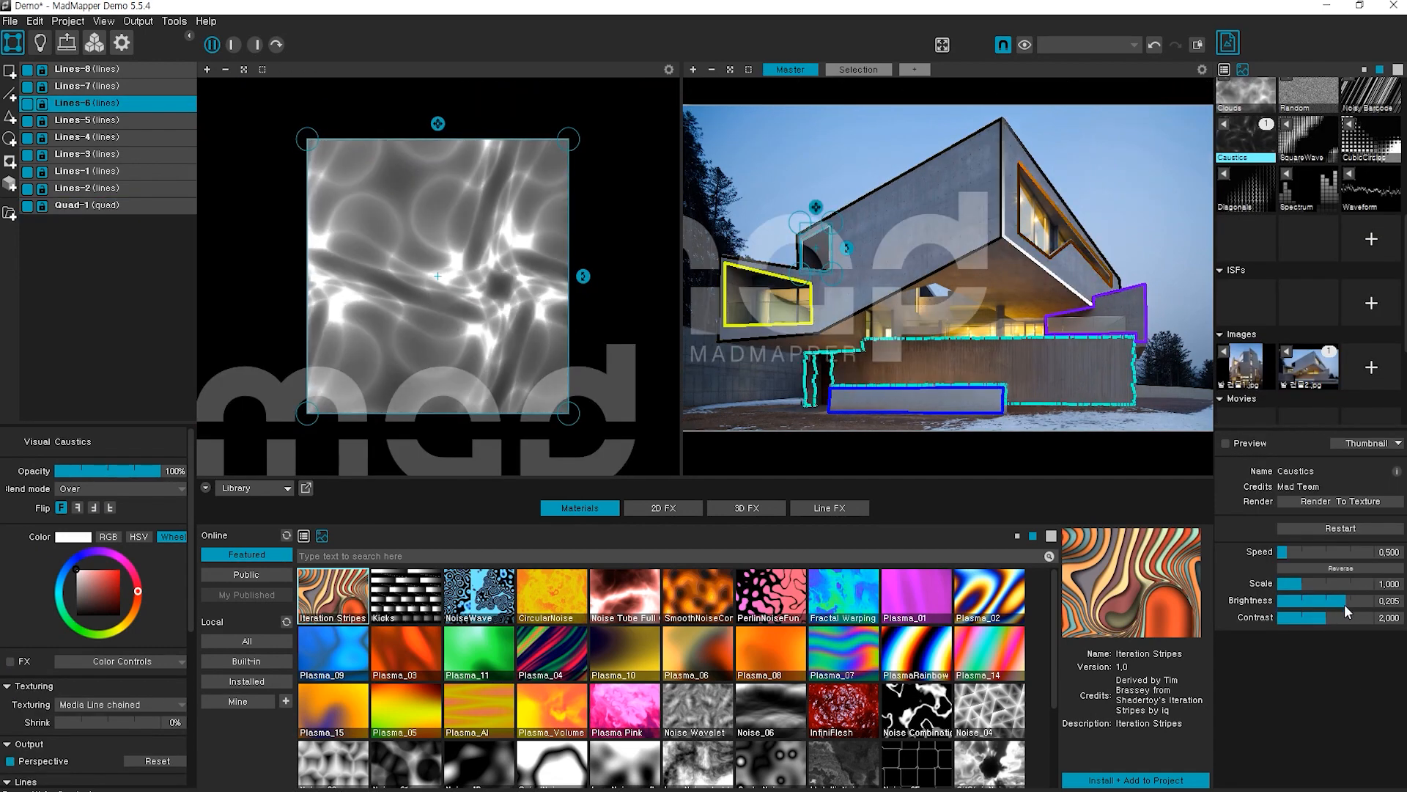
left_click(1159, 380)
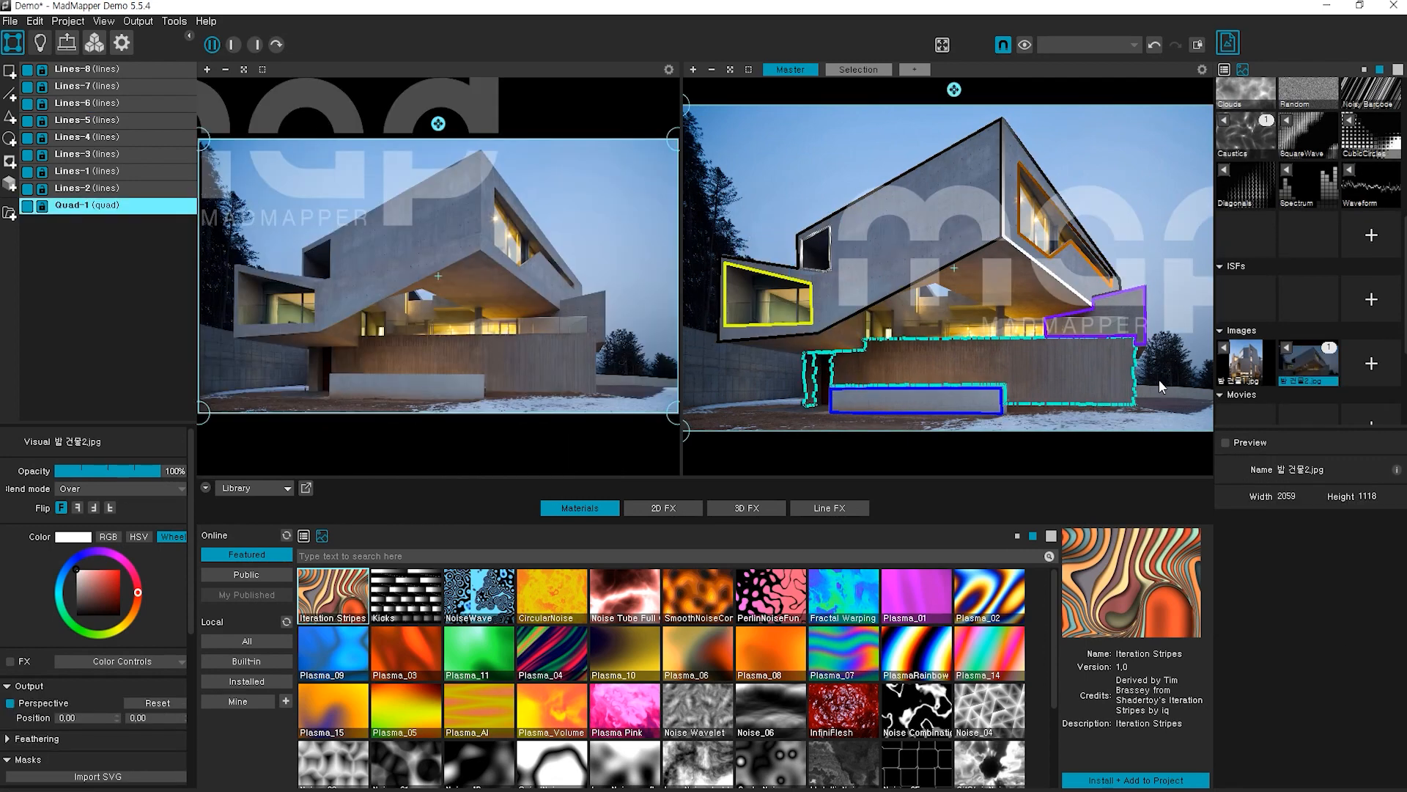
Step: Turn off the FX on the Lines-5 window outline, make its color white and apply the SquareArray material
left_click(131, 122)
left_click(10, 661)
left_click_drag(87, 583, 33, 553)
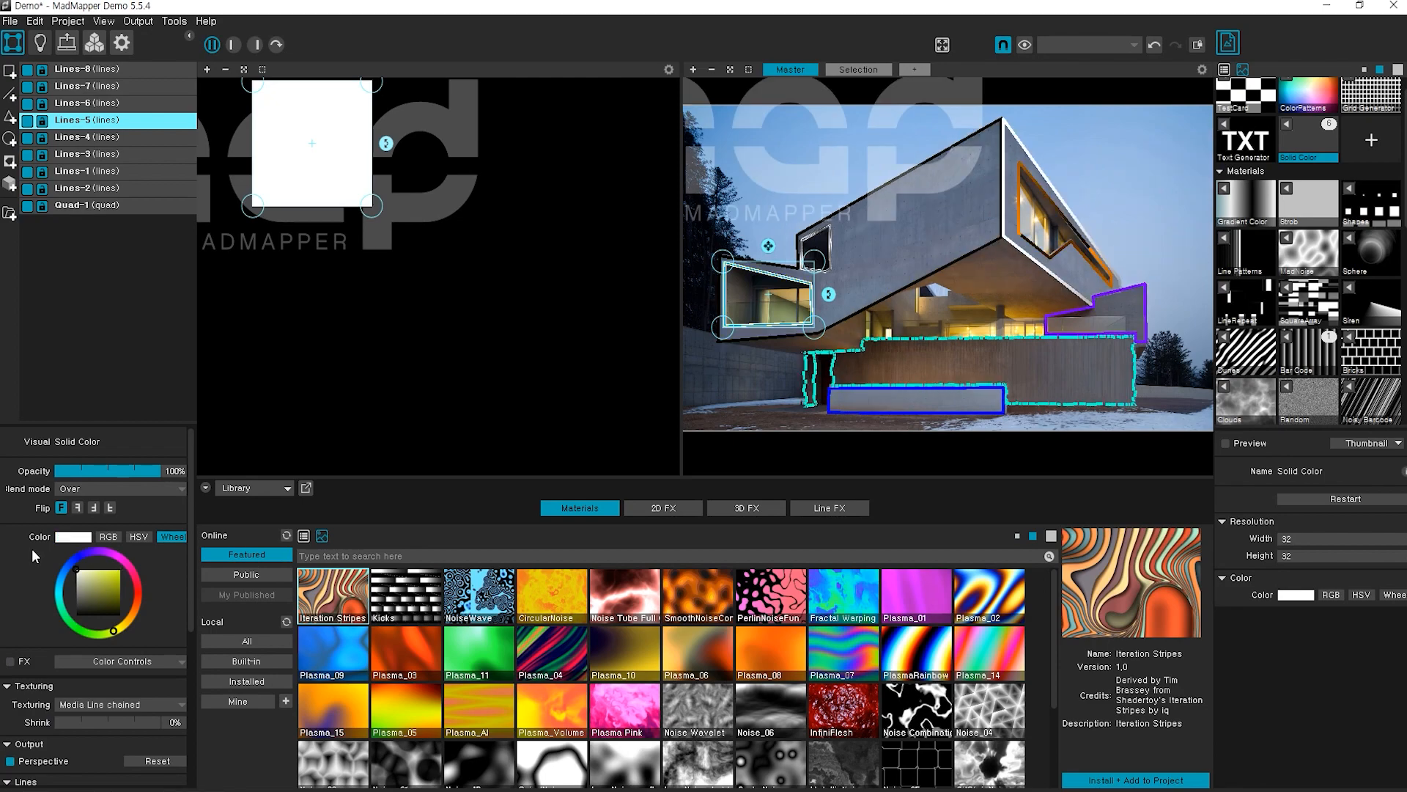
scroll(1308, 294, "down", 3)
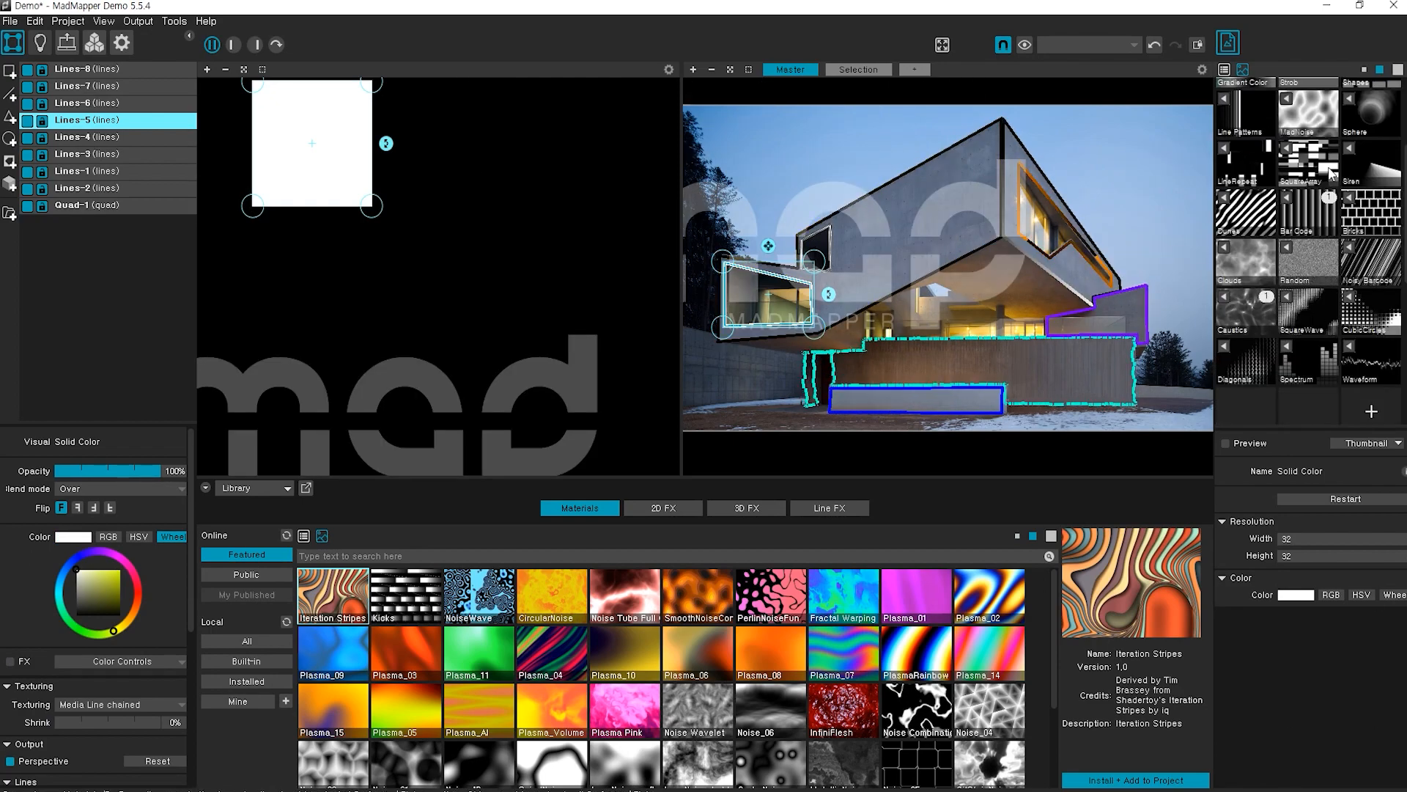
left_click(1308, 165)
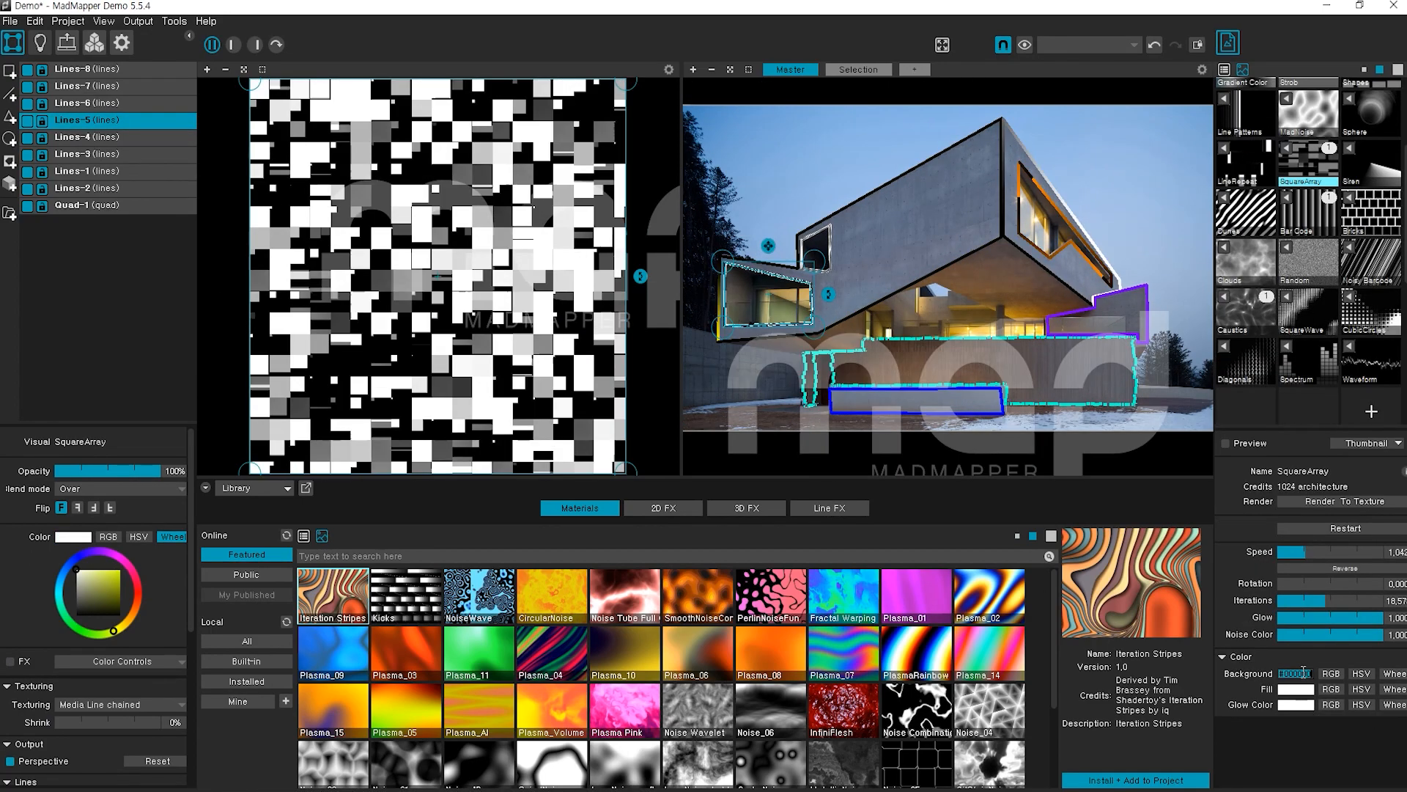
Step: Set the background color of the SquareArray material to red
left_click(1392, 673)
left_click_drag(1322, 748, 1339, 705)
scroll(1312, 726, "down", 2)
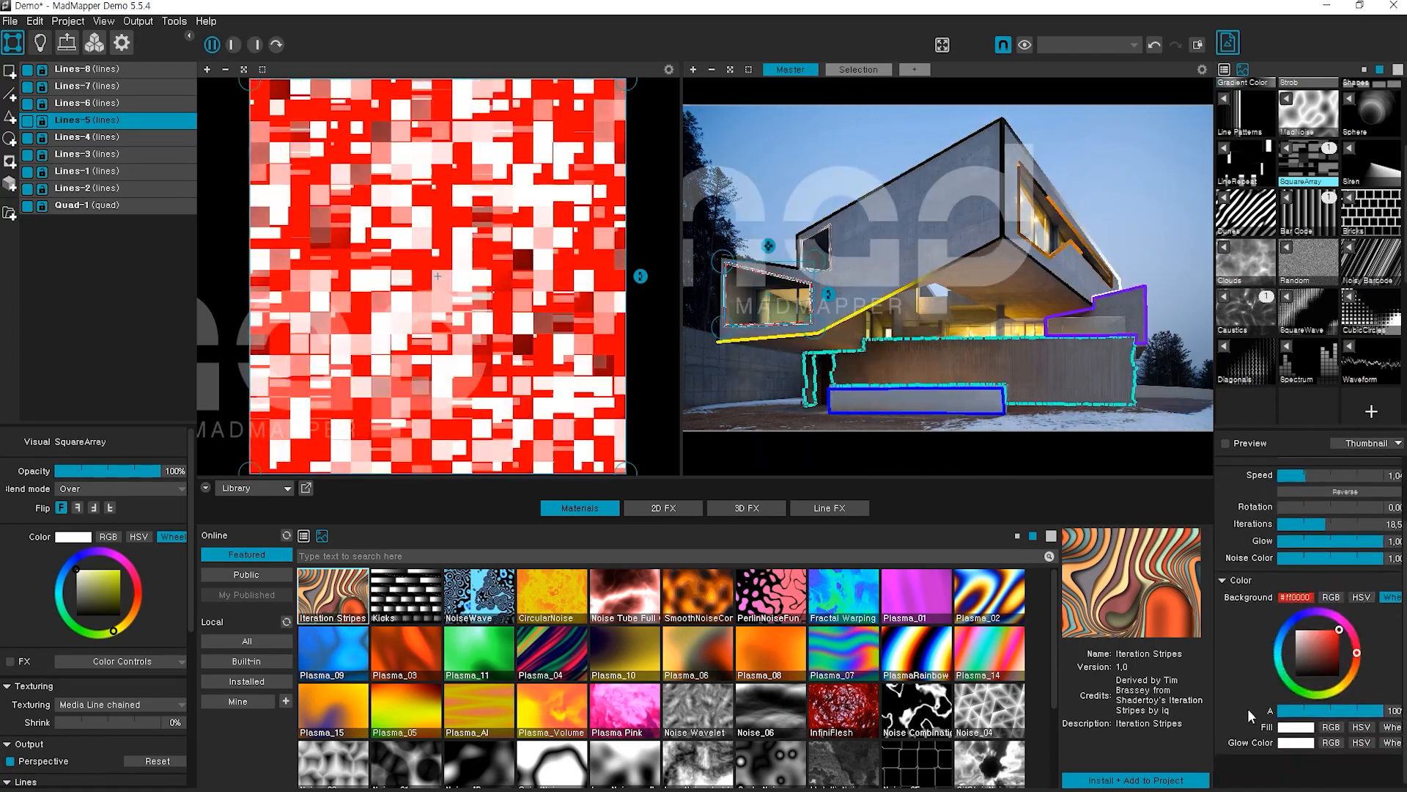
Step: Try a yellow fill color for the SquareArray material and settle on blue
left_click(1391, 727)
scroll(1335, 711, "down", 3)
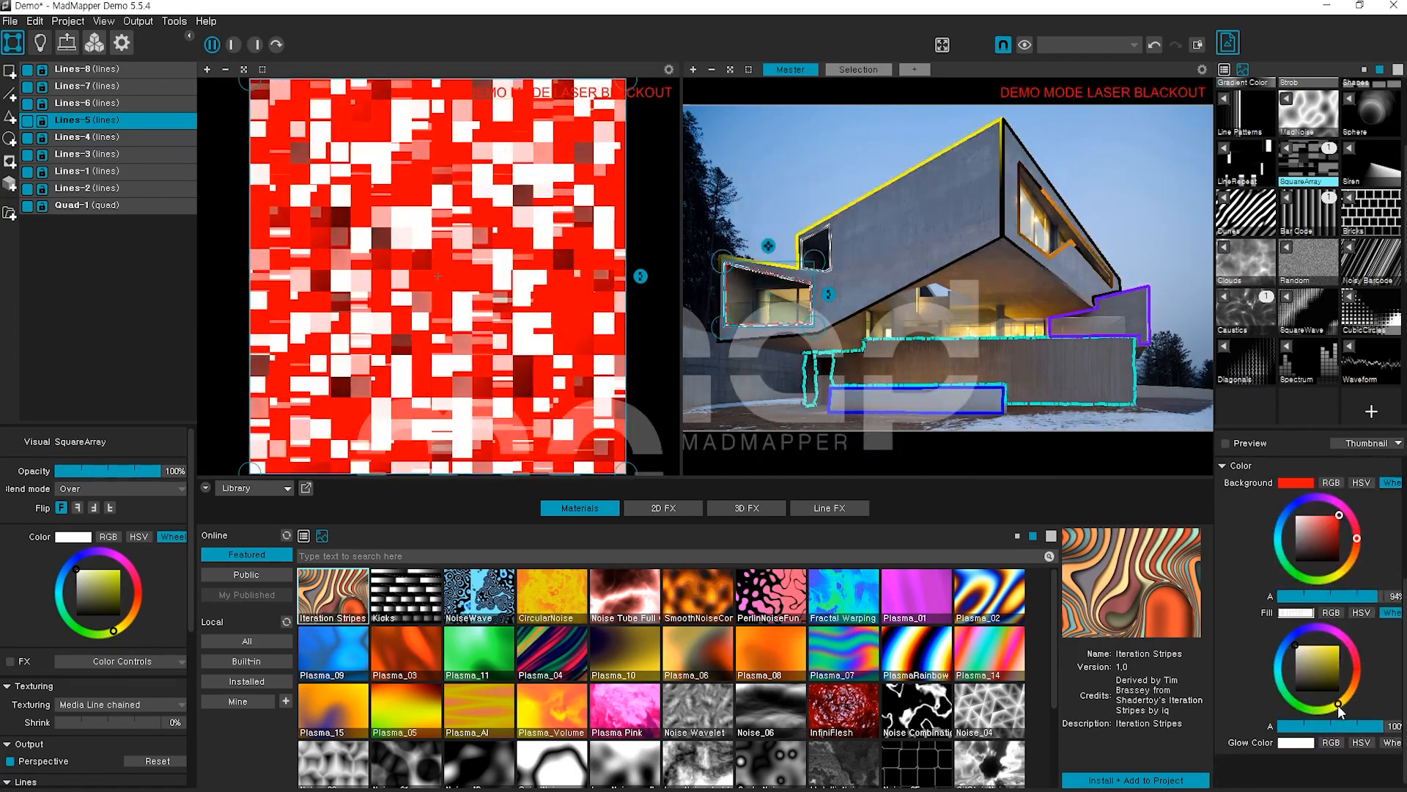
left_click_drag(1331, 684, 1387, 640)
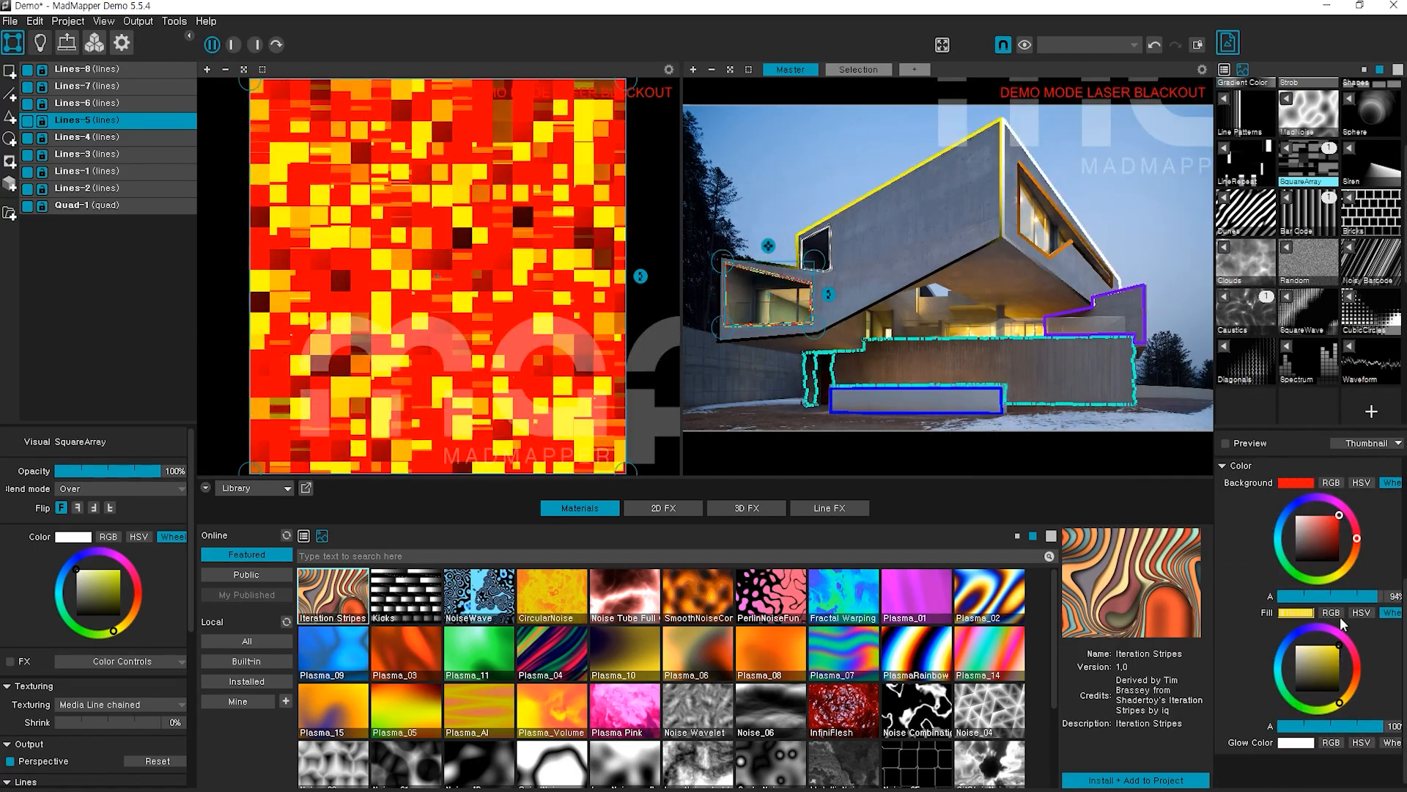
left_click(1301, 630)
left_click(1287, 637)
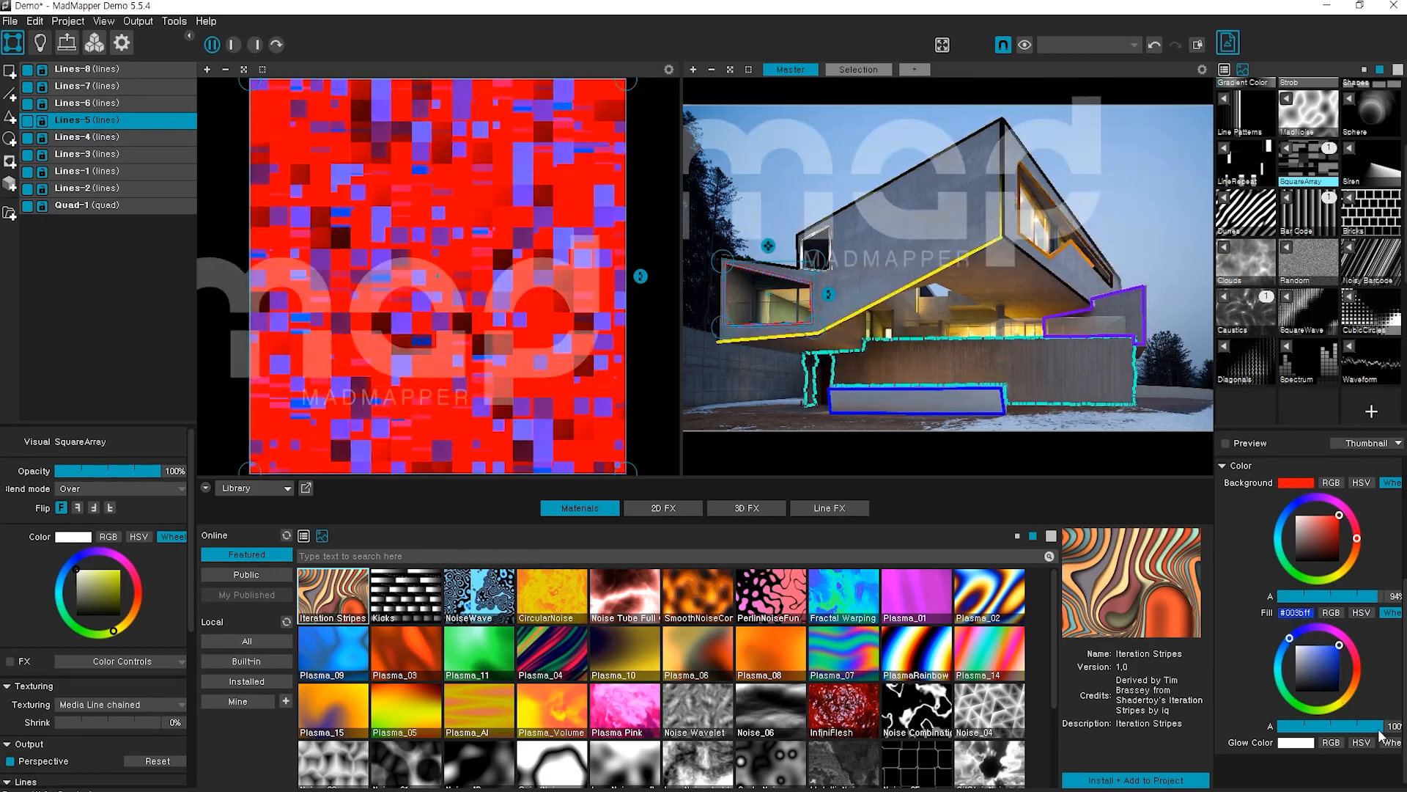
Step: Change the glow color of the SquareArray material
left_click(1311, 743)
scroll(1327, 737, "down", 3)
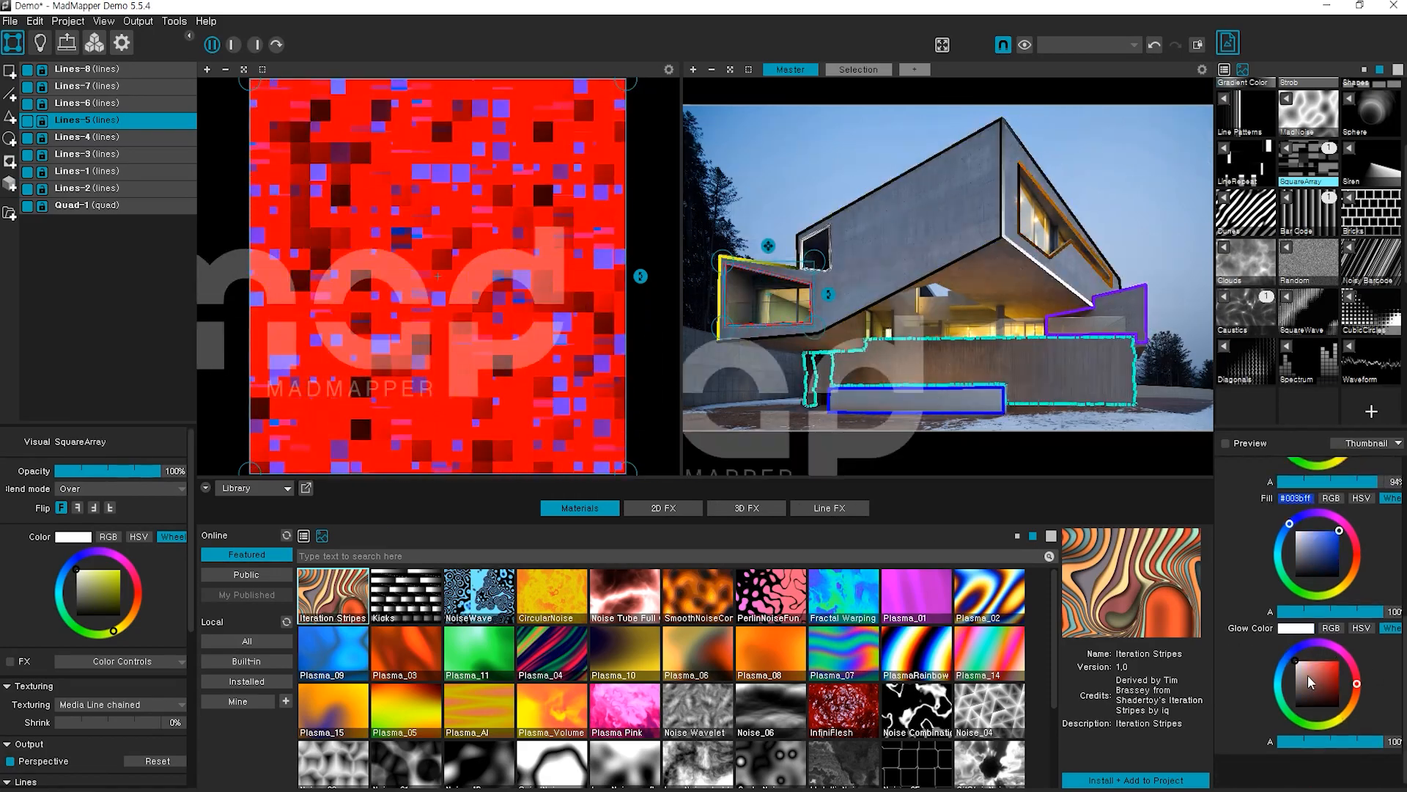
left_click(1295, 706)
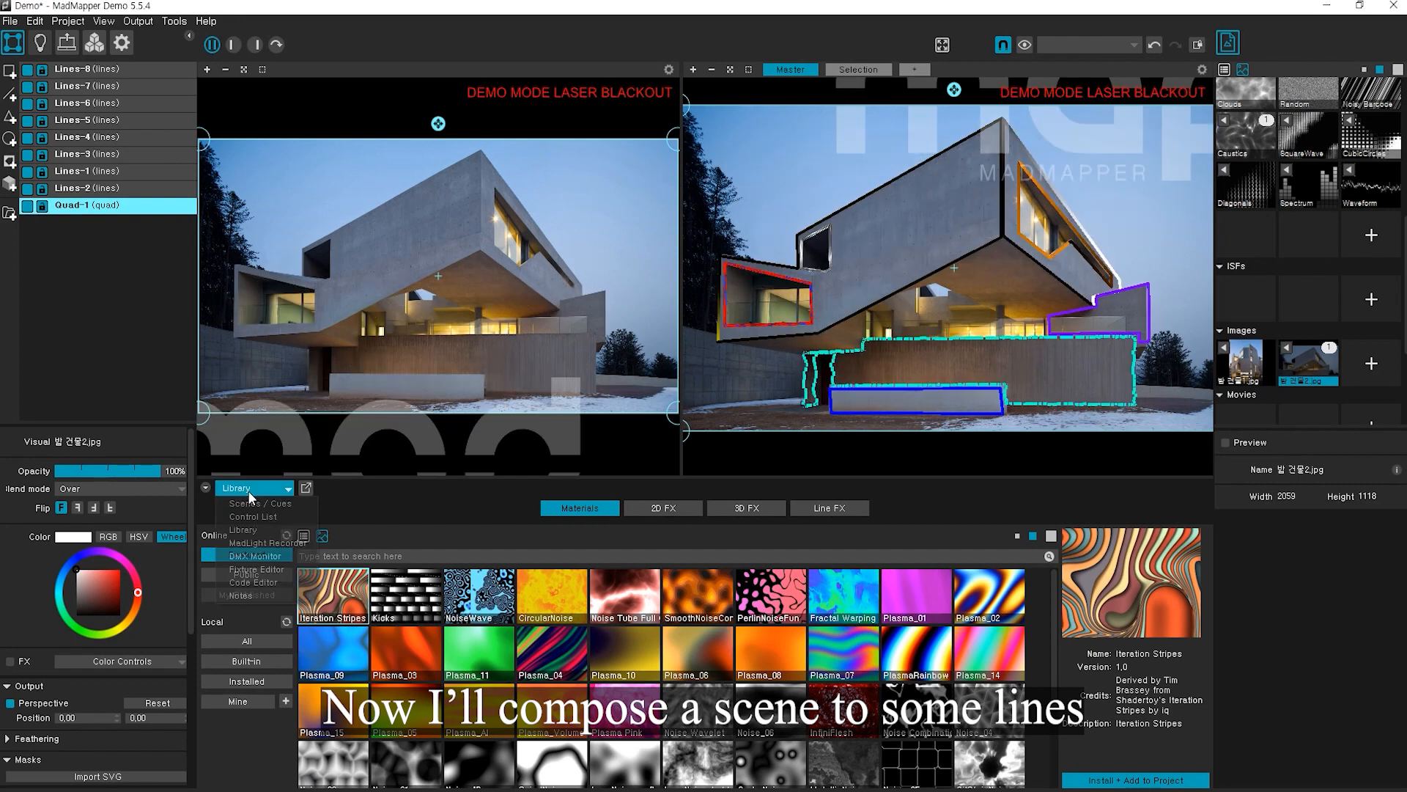
Step: Switch from the Library to Scenes / Cues and create a first scene showing only Lines-2 over the Quad-1 photo
left_click(286, 488)
left_click(286, 504)
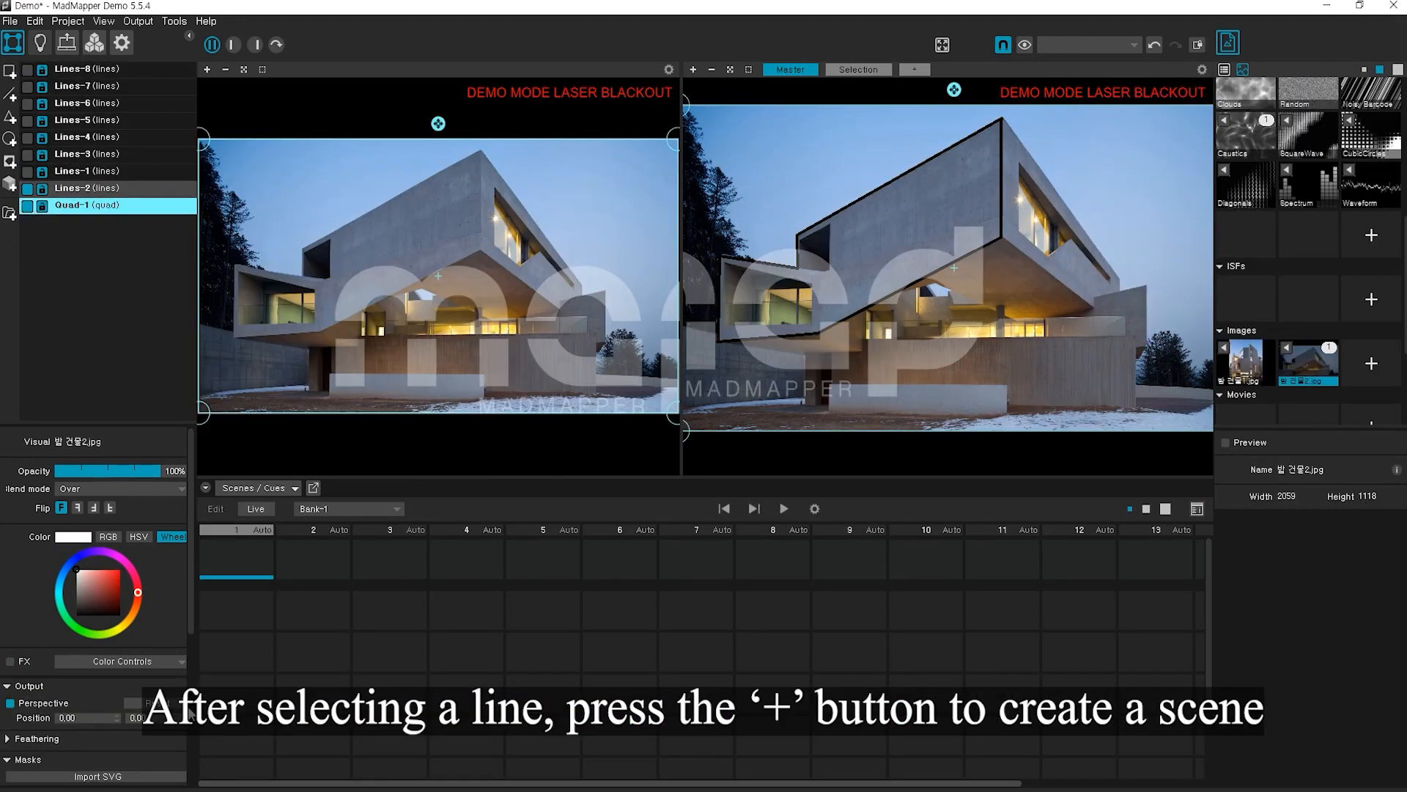
left_click(238, 555)
Step: Set the first scene's transition type to Ease In Out and its duration to 3 seconds
left_click(268, 546)
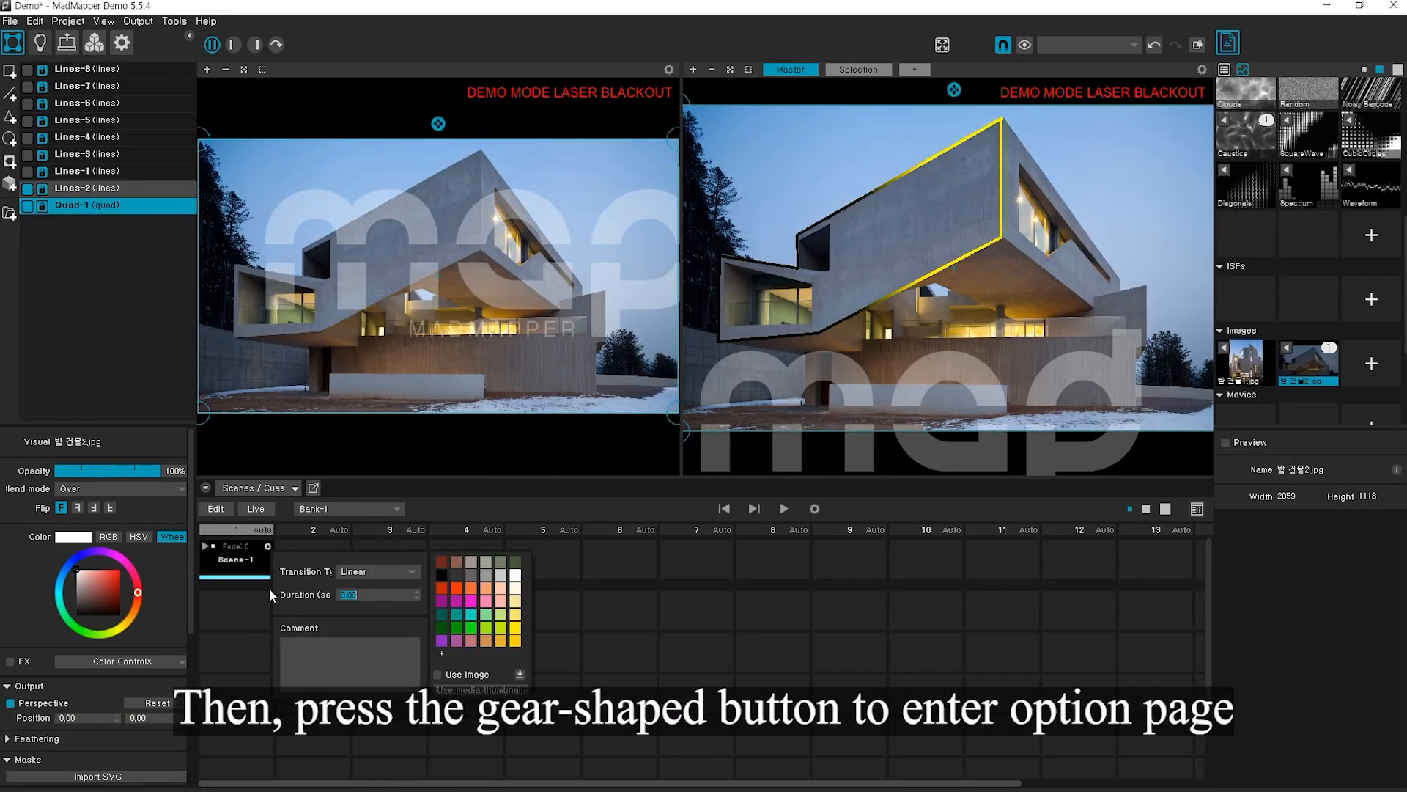
type("3")
left_click(384, 571)
left_click(382, 609)
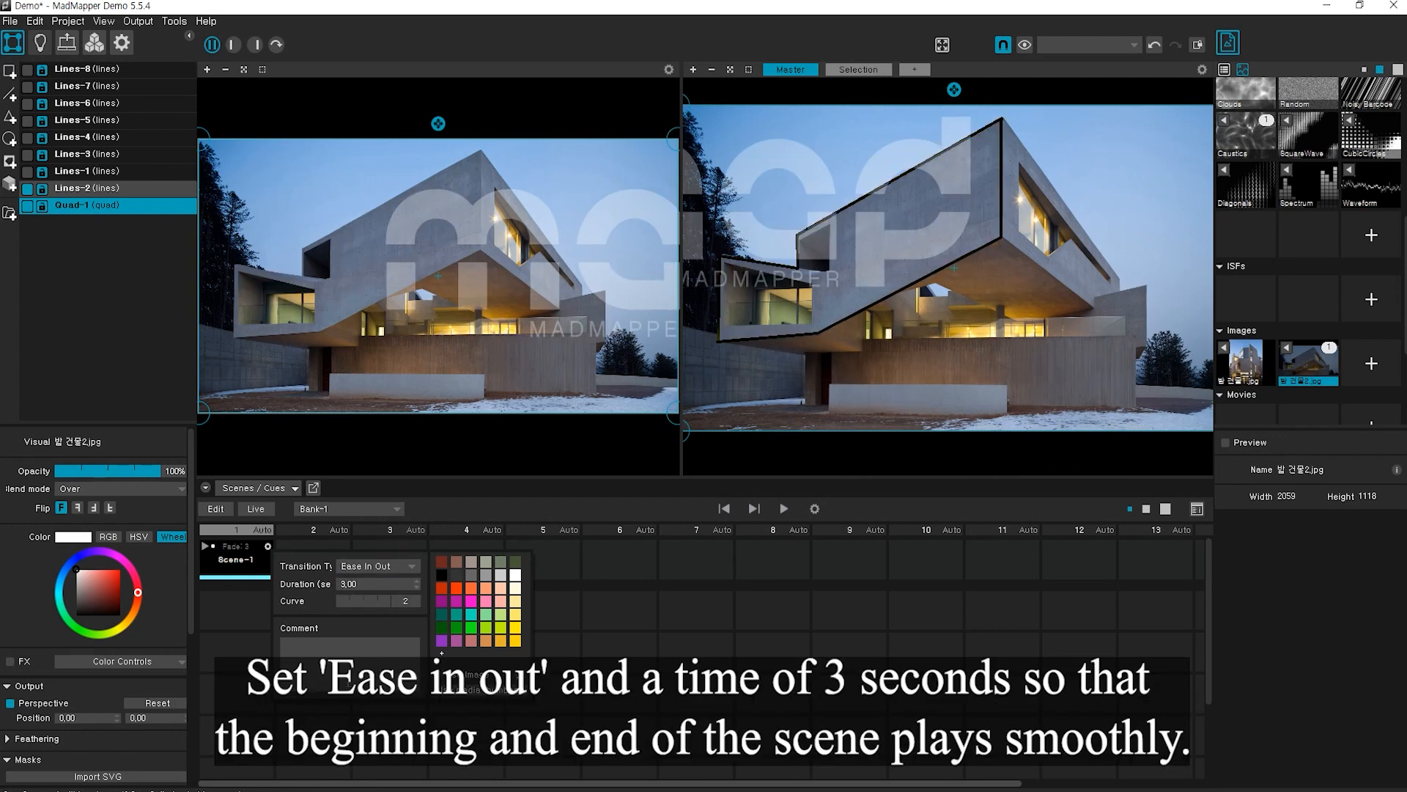
left_click(259, 569)
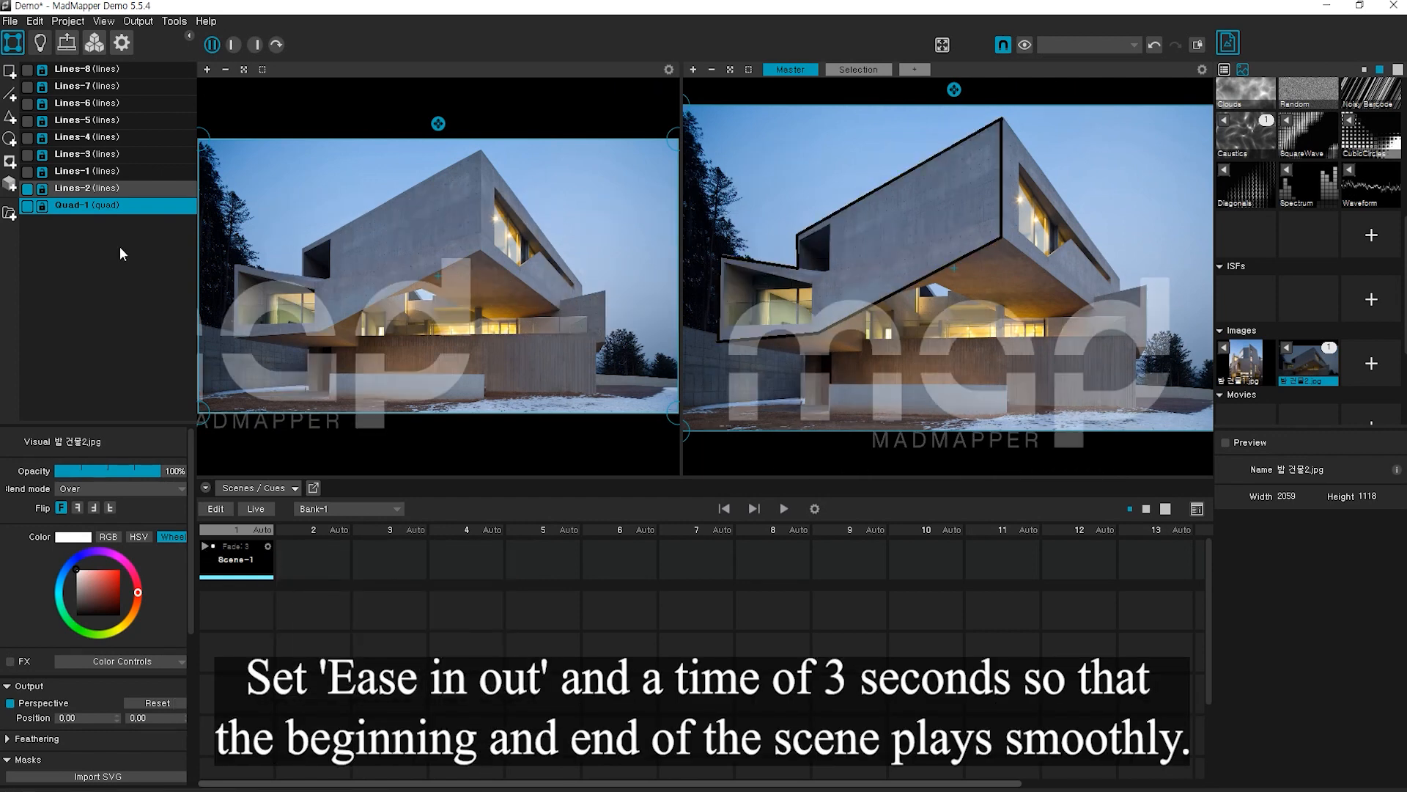
Step: Create a second scene showing only Lines-1 over the photo, with the first scene's transition type and 3-second duration
left_click(27, 188)
left_click(27, 172)
left_click(313, 559)
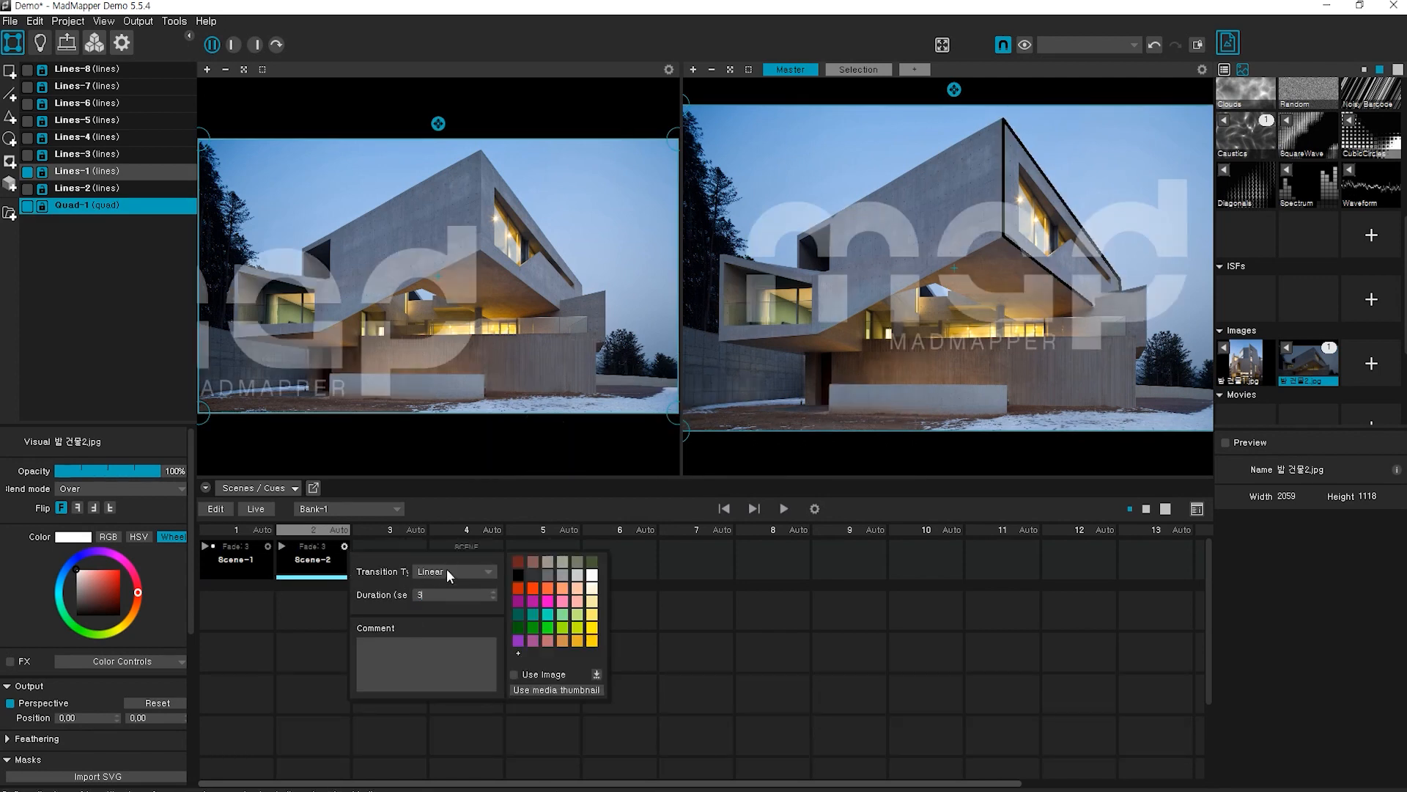
left_click(446, 569)
left_click(455, 598)
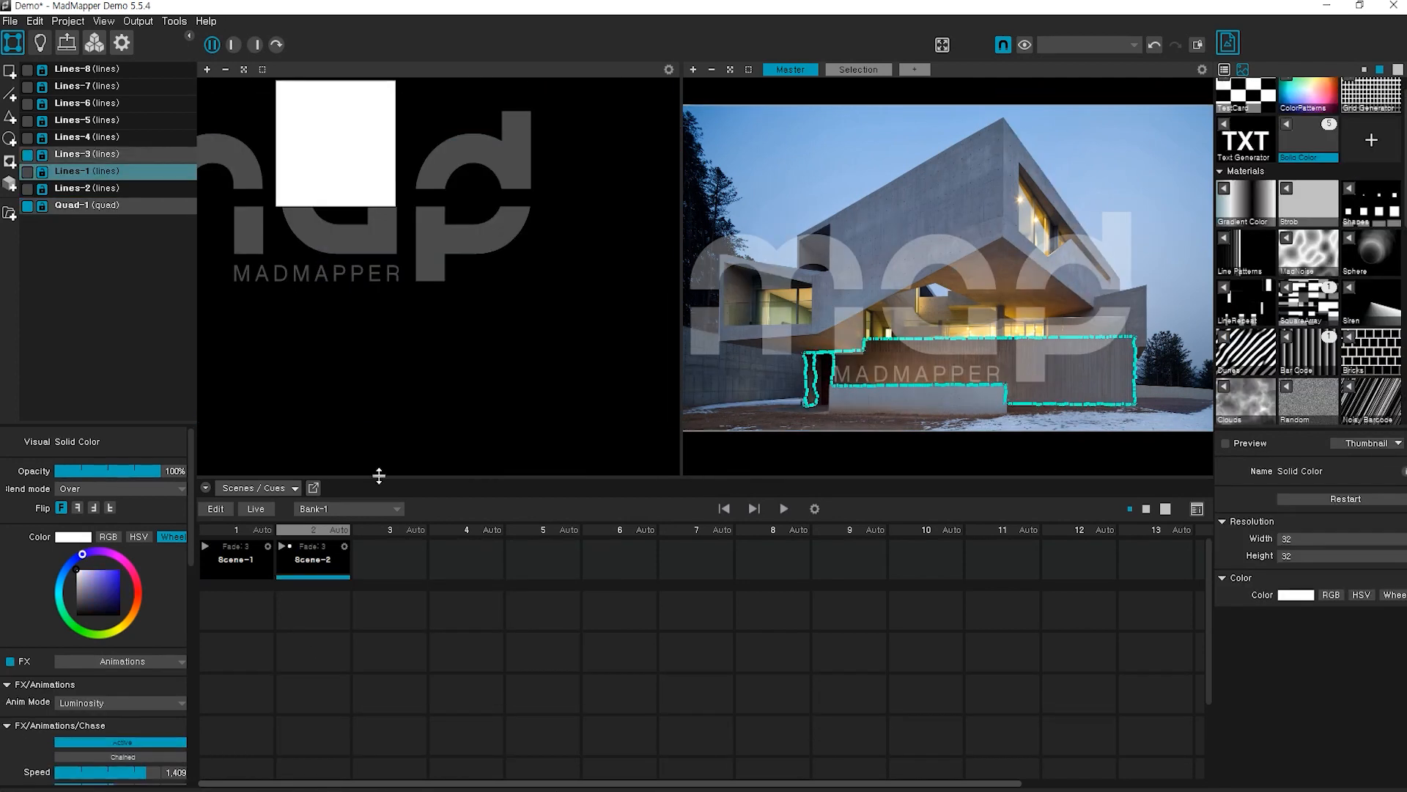
Step: Create a third scene showing only Lines-3 over the photo, set its duration to 3 seconds and change its transition type
left_click(392, 559)
left_click(421, 545)
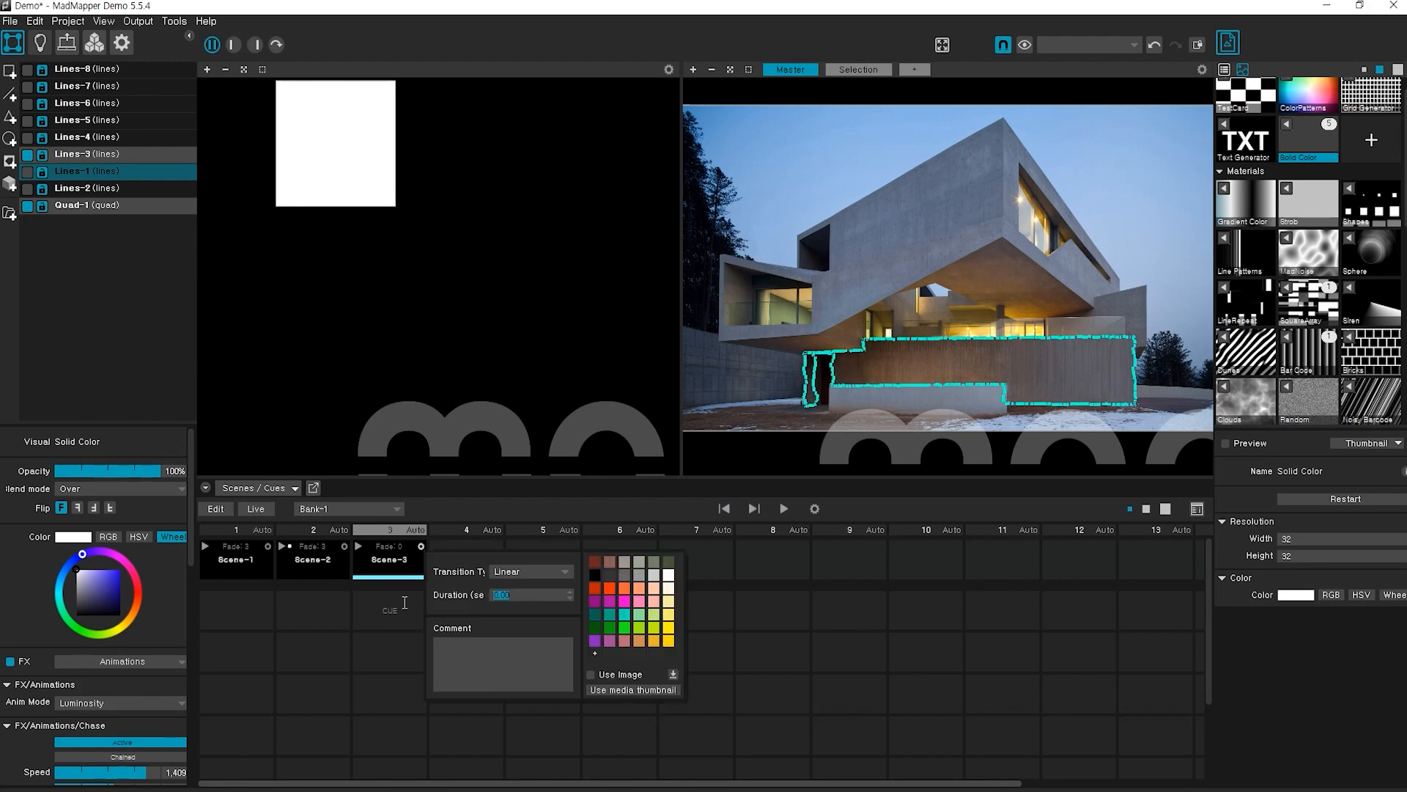
left_click(552, 571)
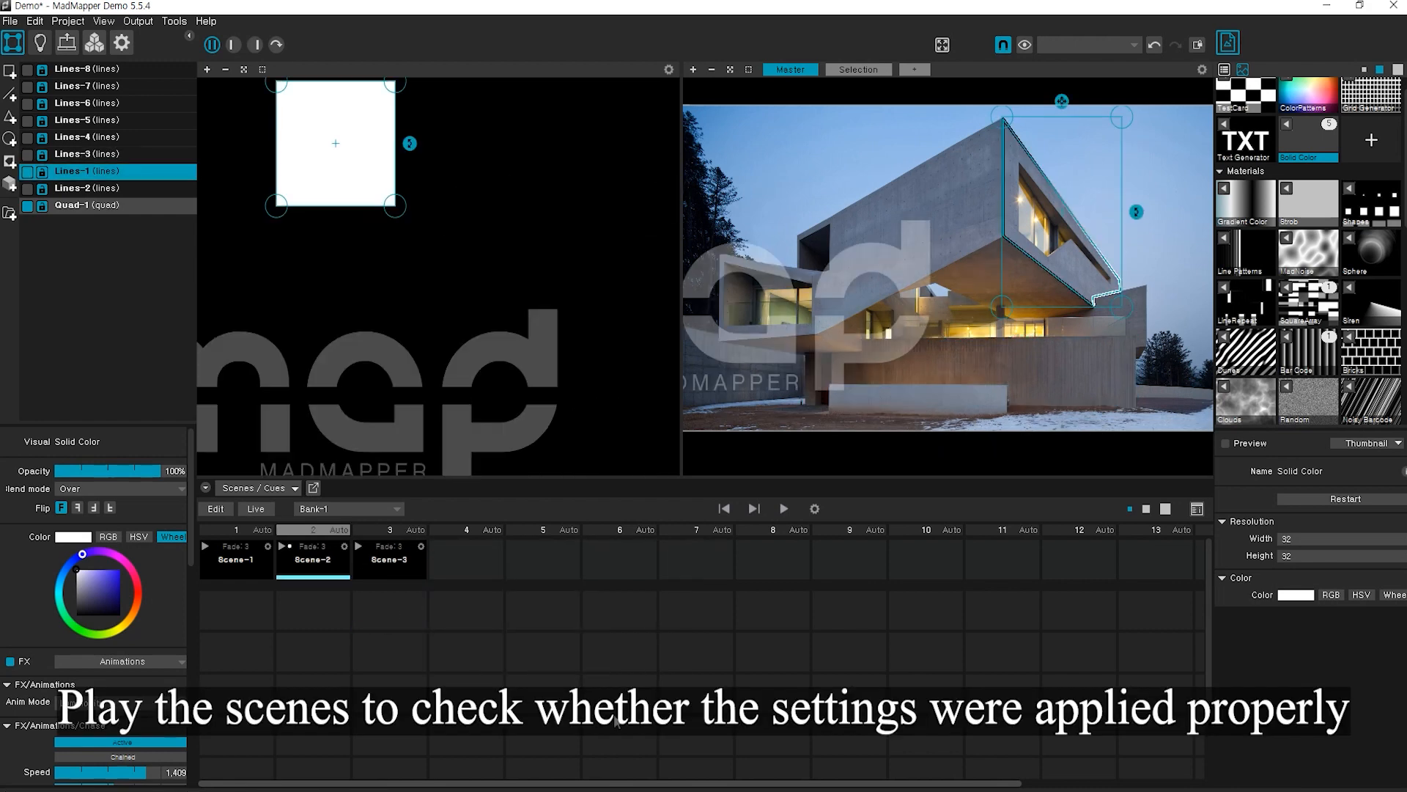
Step: Play the three scenes one after another to check their transitions
left_click(205, 546)
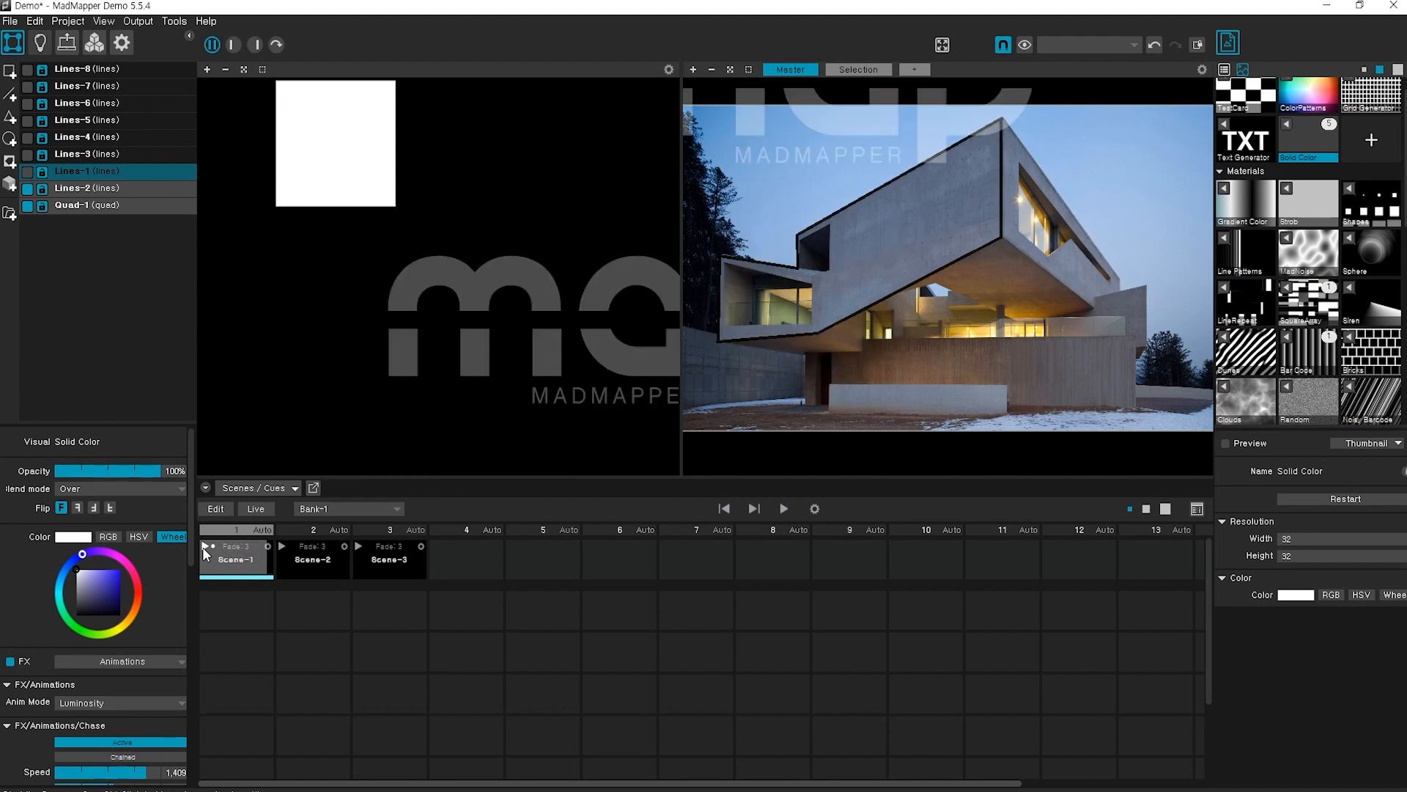
left_click(283, 547)
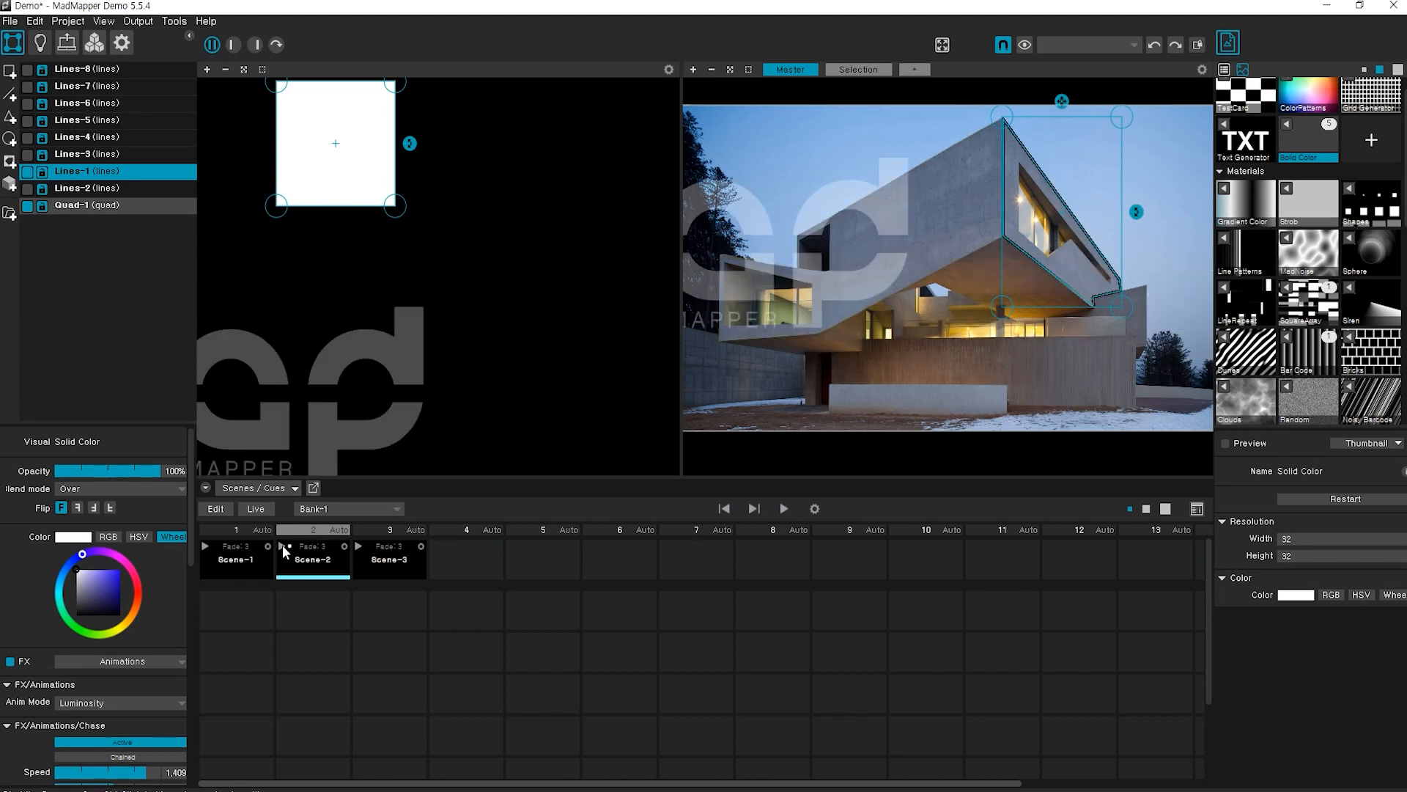
left_click(359, 546)
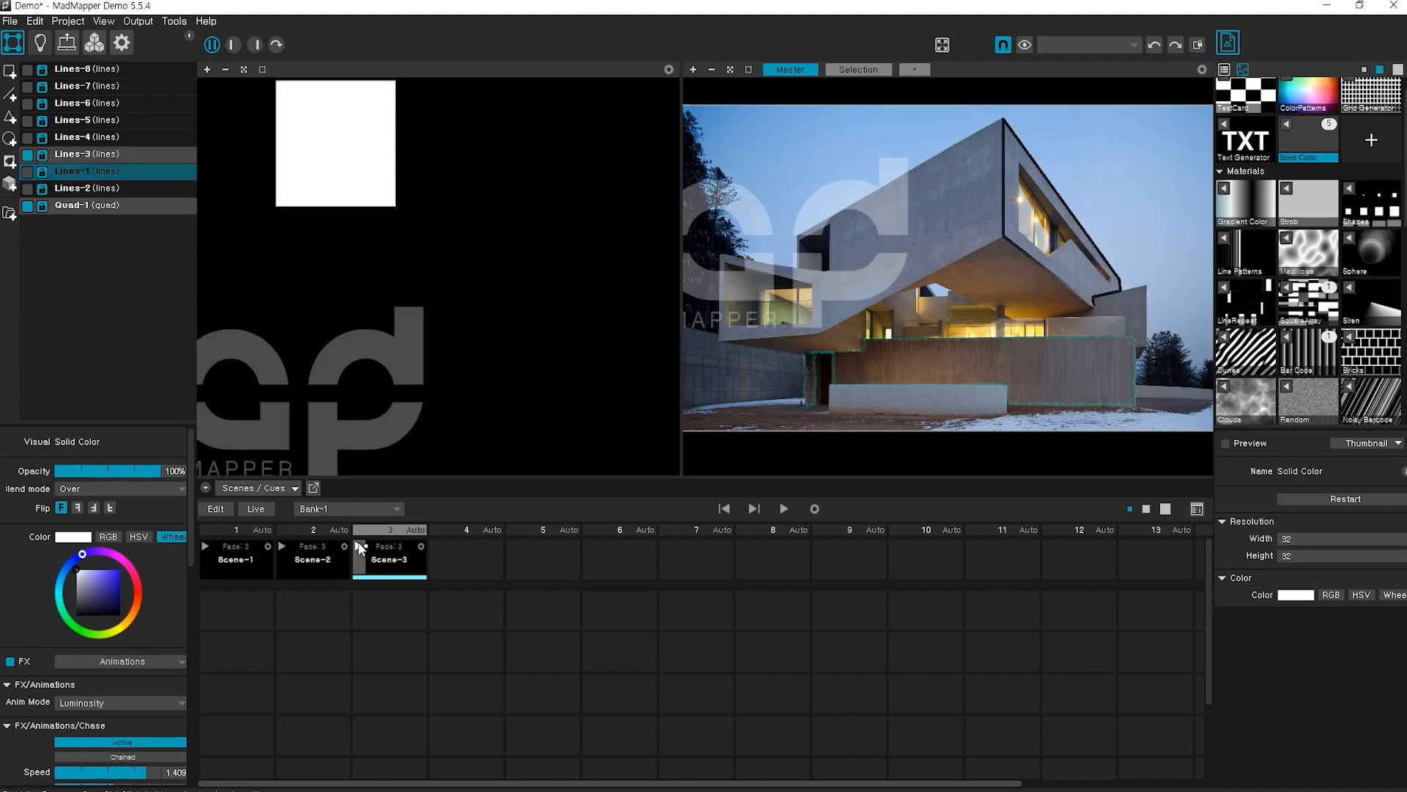